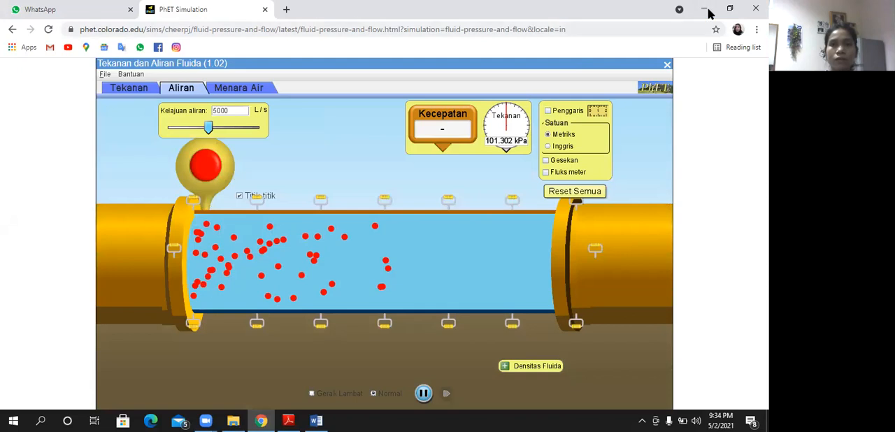
- Switch to the Word document and review the data tables for Tekanan Fluida and Aliran Fluida
left_click(706, 9)
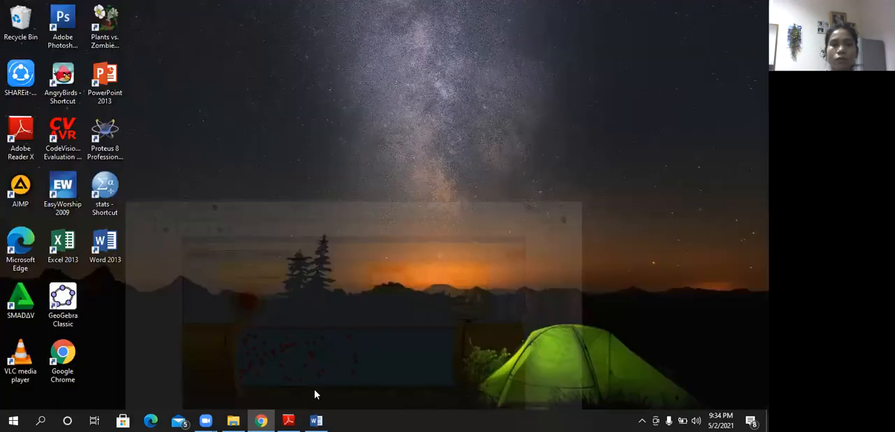
mouse_move(316, 420)
left_click(310, 387)
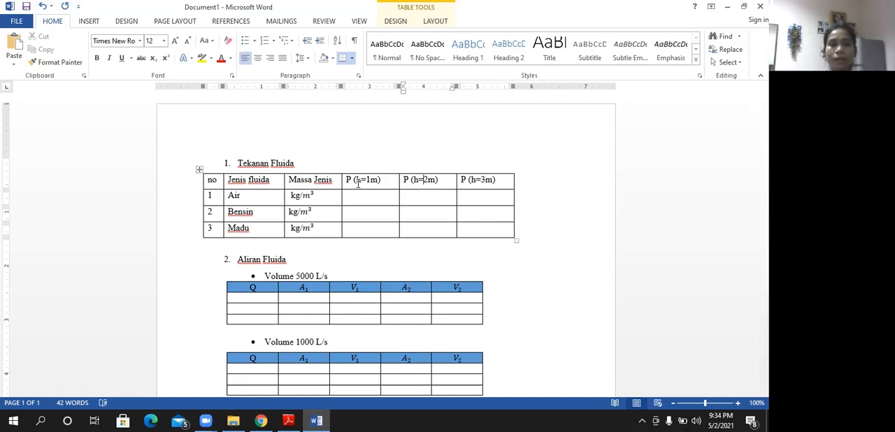
scroll(357, 182, "down", 3)
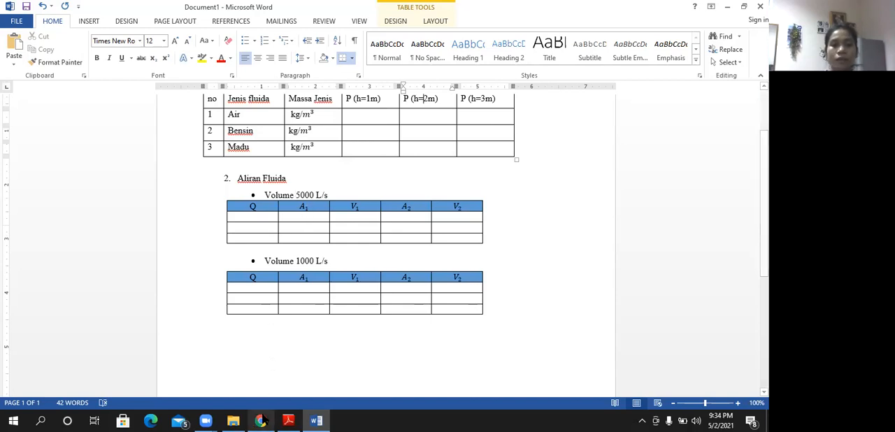
- Set up the PhET simulation's Tekanan section with the pool filled to the brim, the Garis Bantu depth lines and the Densitas Fluida control shown
mouse_move(260, 421)
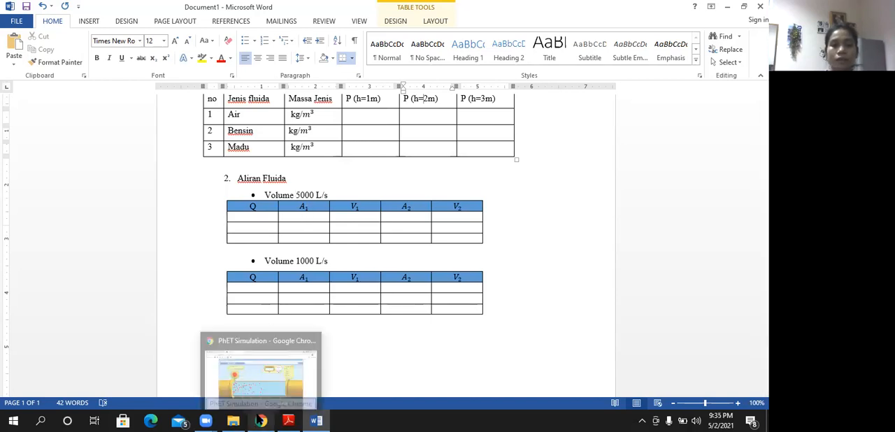
left_click(257, 397)
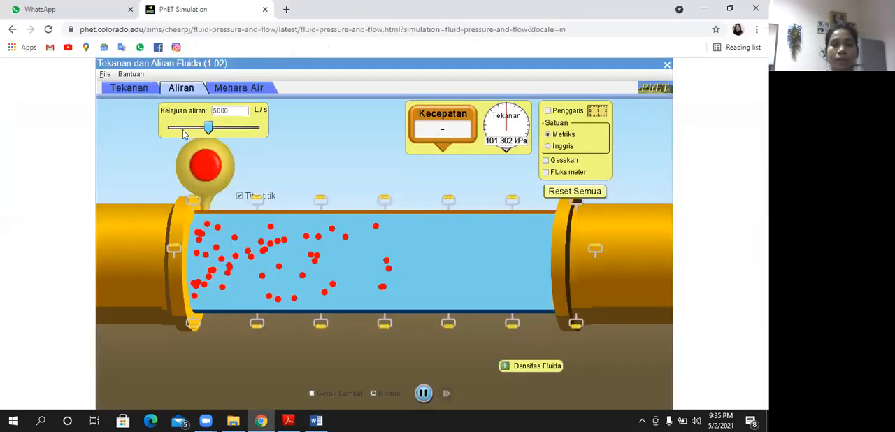
left_click(129, 88)
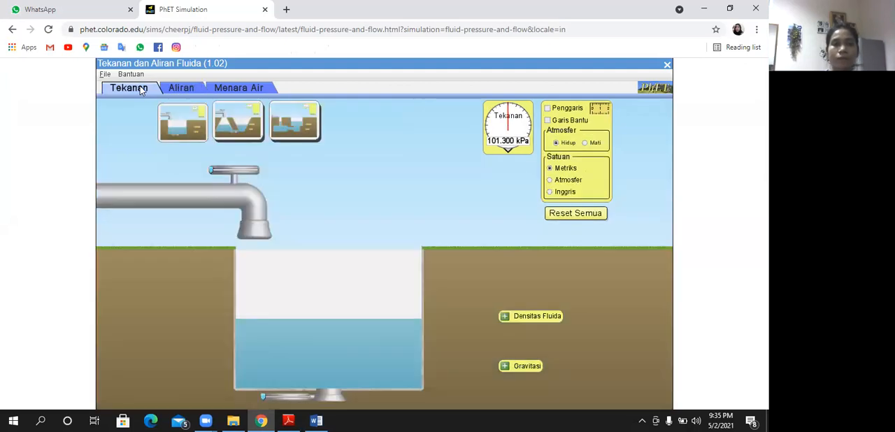
left_click_drag(212, 173, 258, 171)
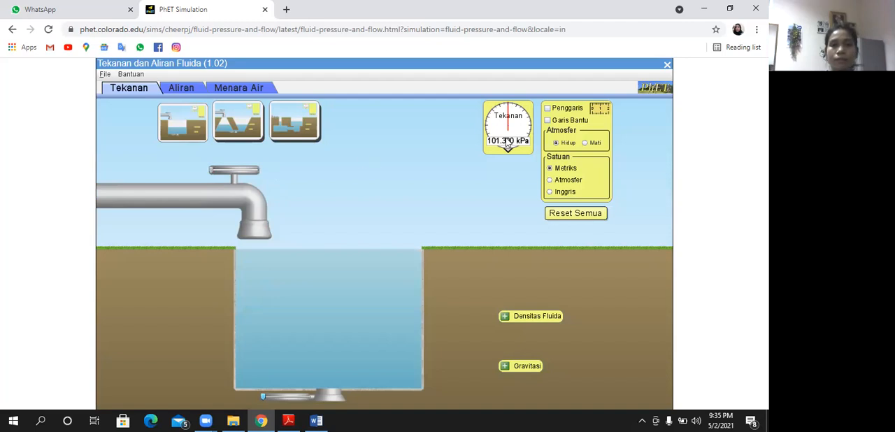
left_click(548, 121)
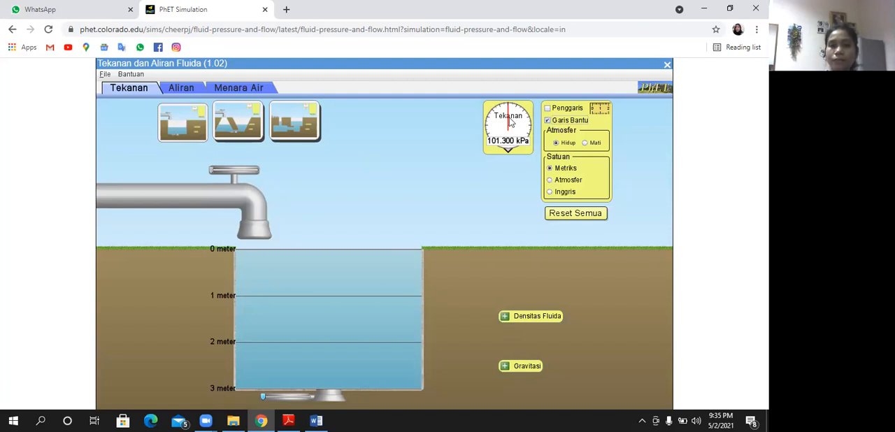
left_click(510, 317)
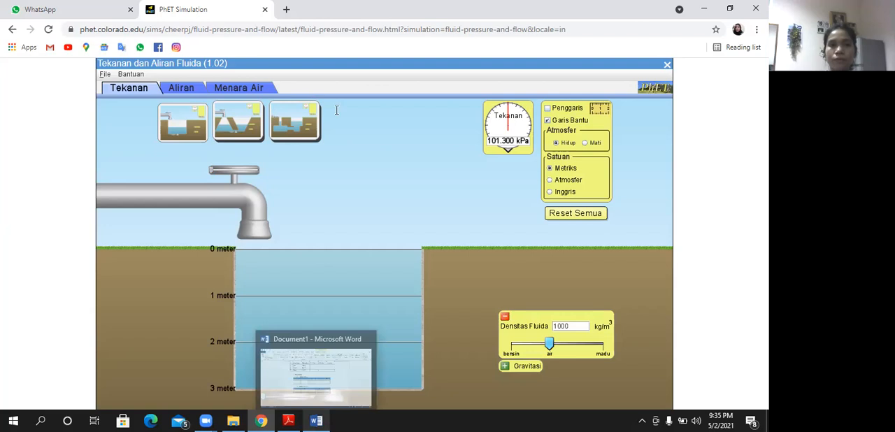
- Switch to Word and enter 1000 as the Massa Jenis value in the Air row
left_click(318, 419)
left_click(292, 114)
type("1000 kg/m³")
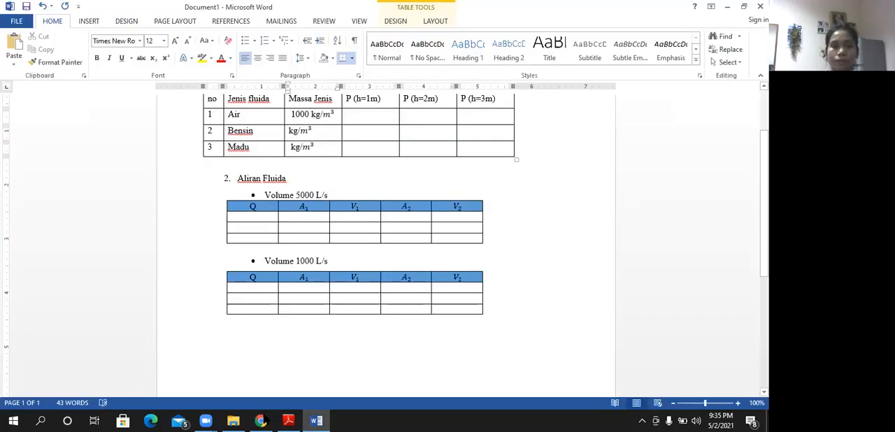
- Place a pressure gauge at the 1 meter line in the PhET pool and record 111,2 KPa for Air under P (h=1m) in Word
key("alt+Tab")
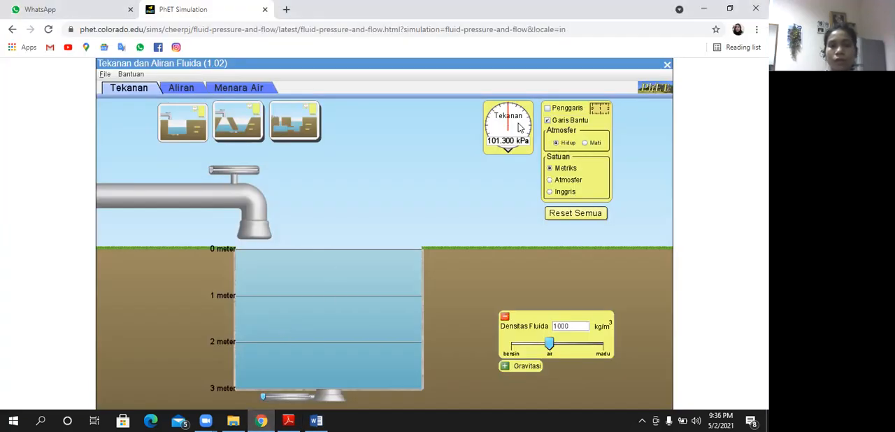
left_click_drag(387, 225, 321, 268)
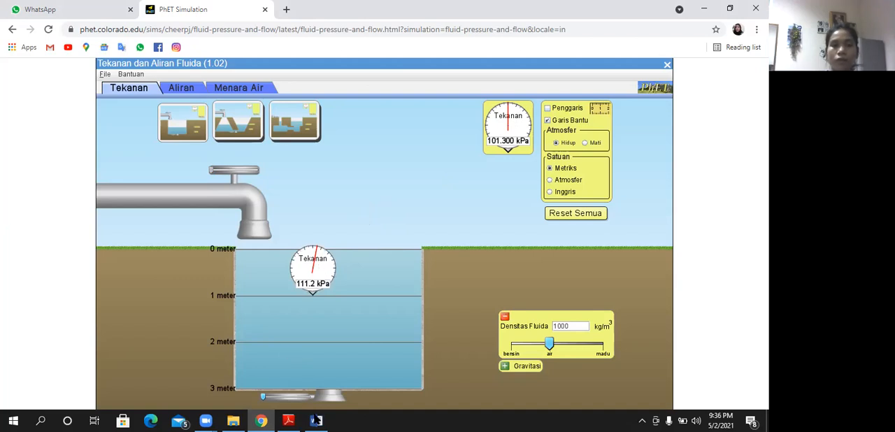
left_click(316, 421)
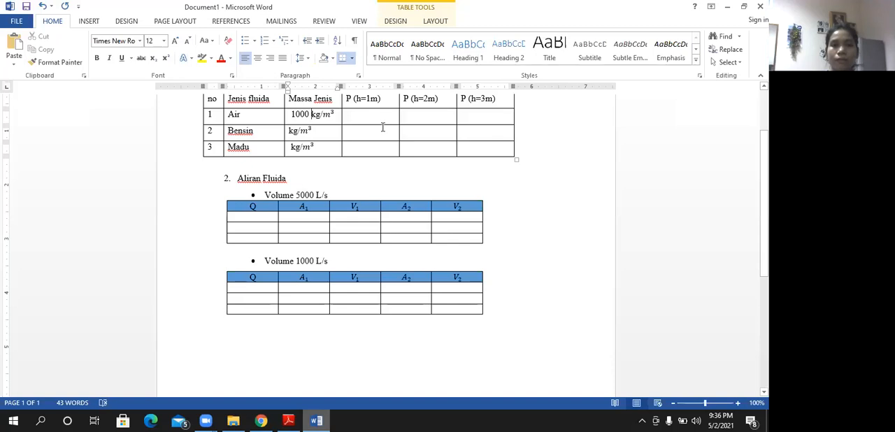
left_click(382, 117)
type("11")
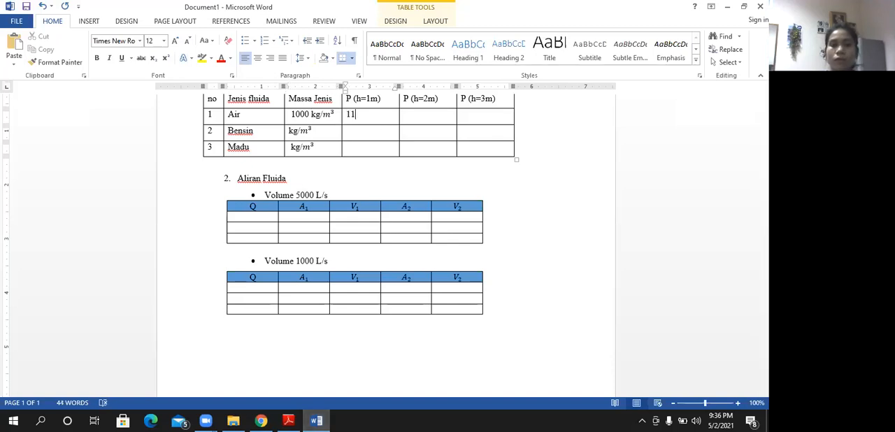
type("1,2 KPa")
- Copy the KPa unit into all remaining empty pressure cells of the Tekanan Fluida table
left_click_drag(369, 114, 384, 121)
key("ctrl+c")
left_click(383, 132)
key("ctrl+v")
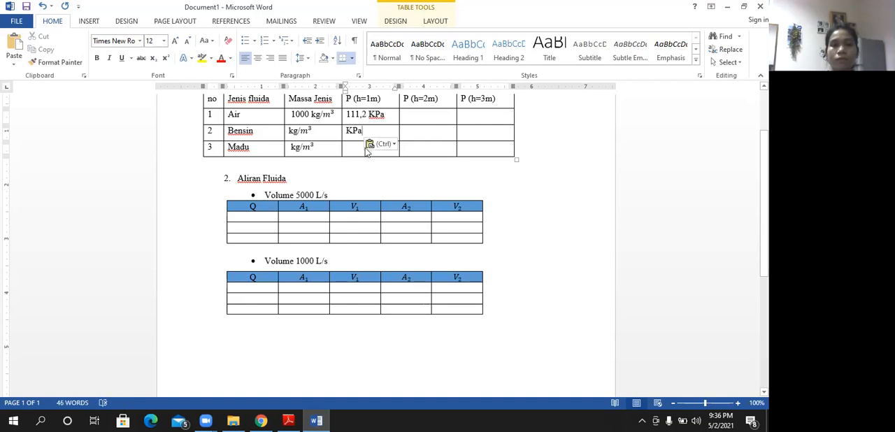
left_click(360, 148)
key("ctrl+v")
left_click_drag(436, 110, 475, 146)
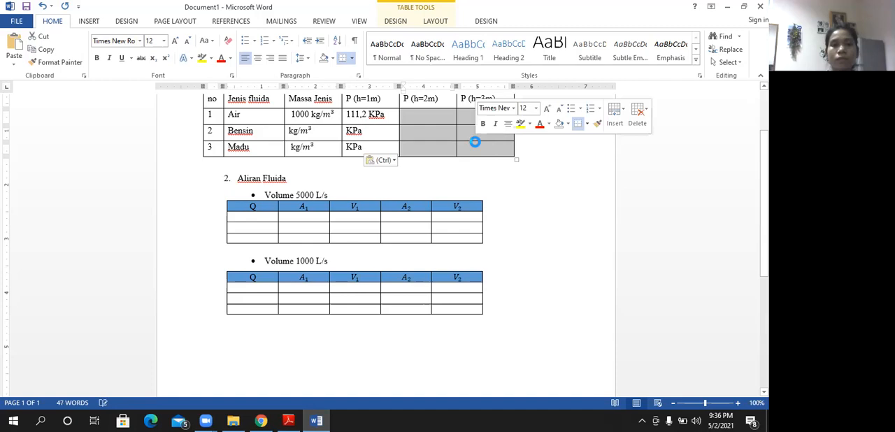
key("ctrl+v")
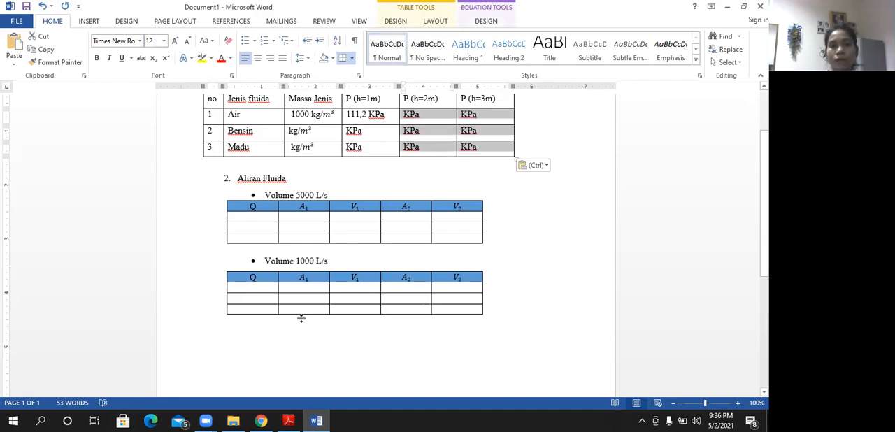
- Move the gauge to the 2 meter line in the PhET pool and record 121,0 for Air under P (h=2m) in Word
left_click(262, 420)
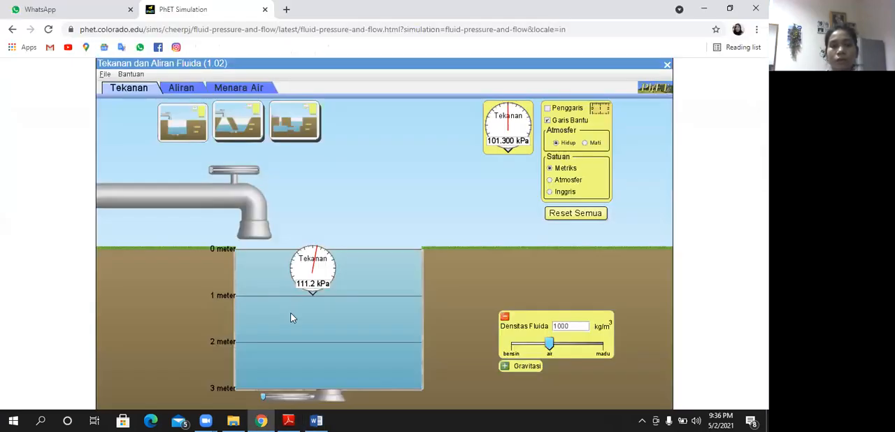
left_click_drag(310, 298, 312, 317)
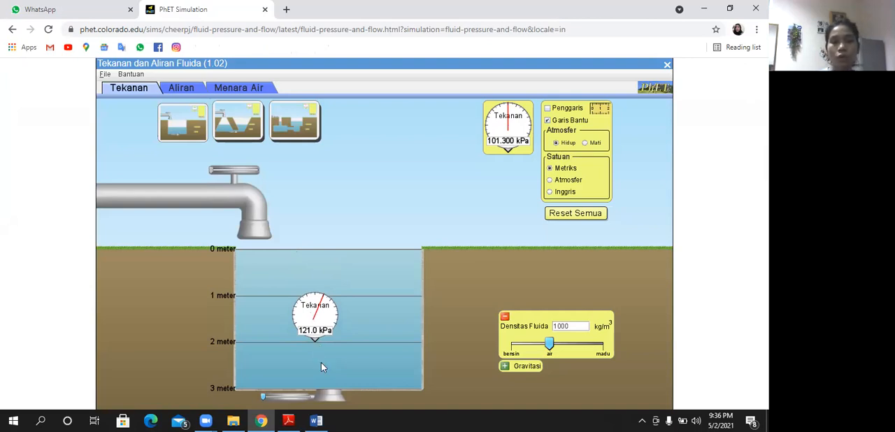
left_click(313, 420)
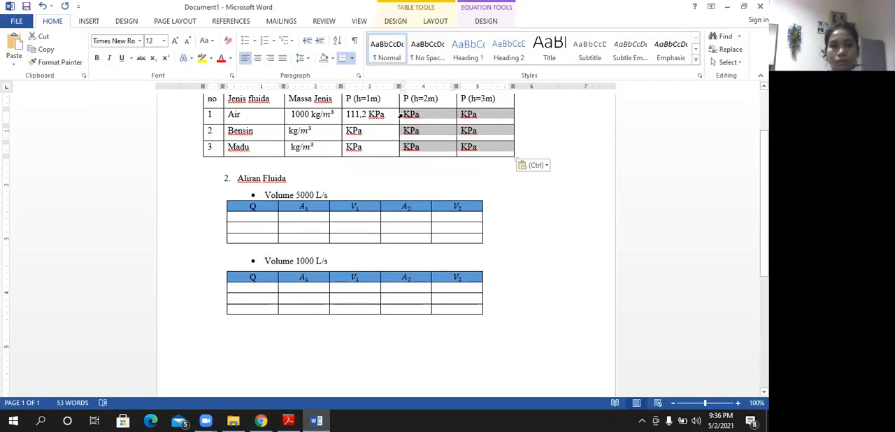
left_click(400, 116)
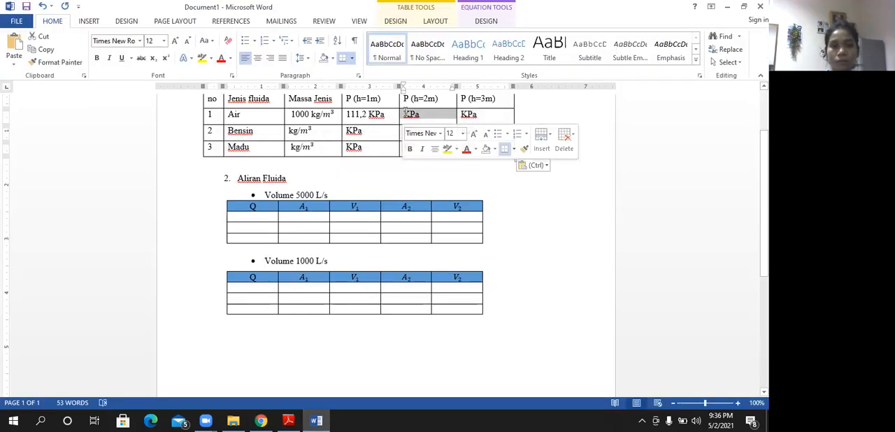
left_click(405, 114)
type("121,0")
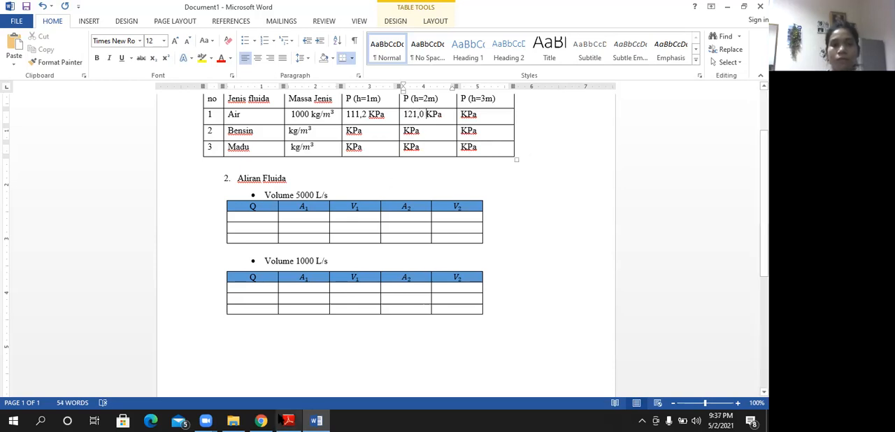
- Lower the gauge to the 3 meter line in the PhET pool and record 130,7 for Air under P (h=3m) in Word
left_click(261, 420)
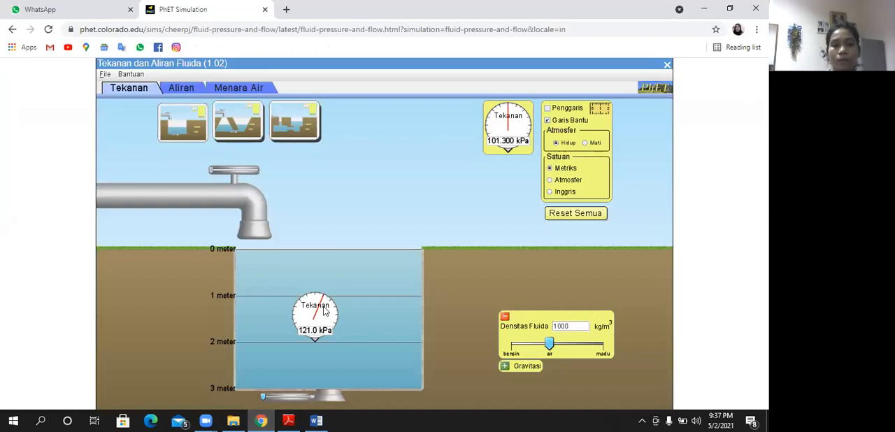
left_click_drag(325, 320, 316, 357)
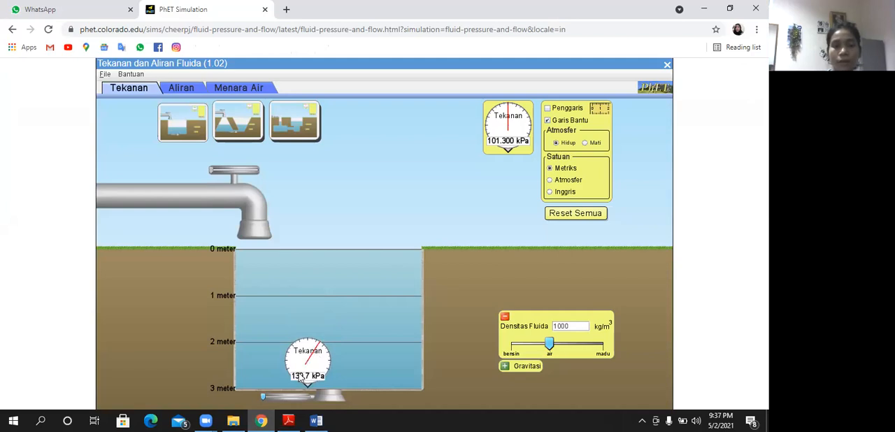
left_click(316, 420)
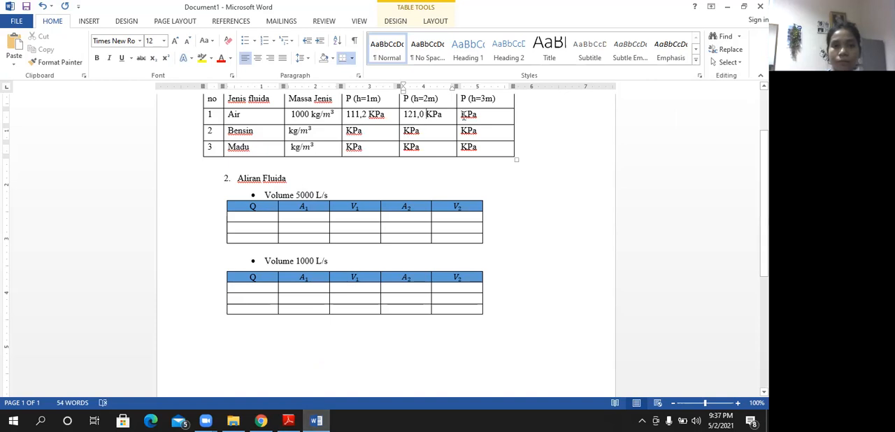
left_click(462, 116)
type("130,7")
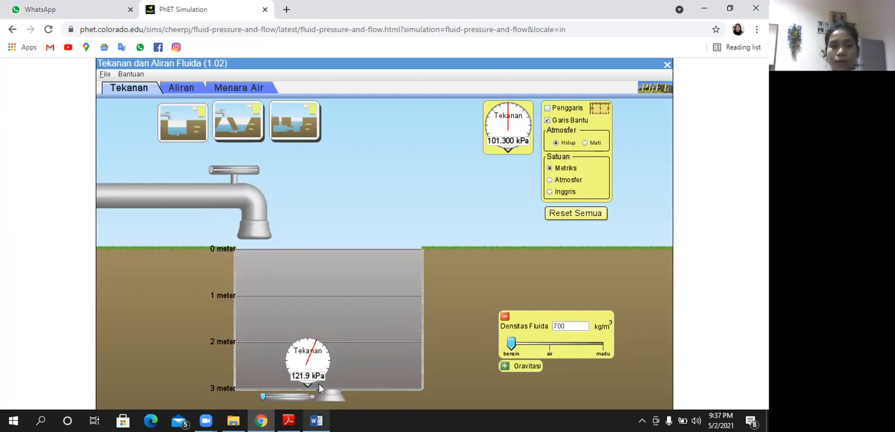
- Switch to Word and enter 700 as the Massa Jenis value in the Bensin row
mouse_move(316, 420)
left_click(319, 365)
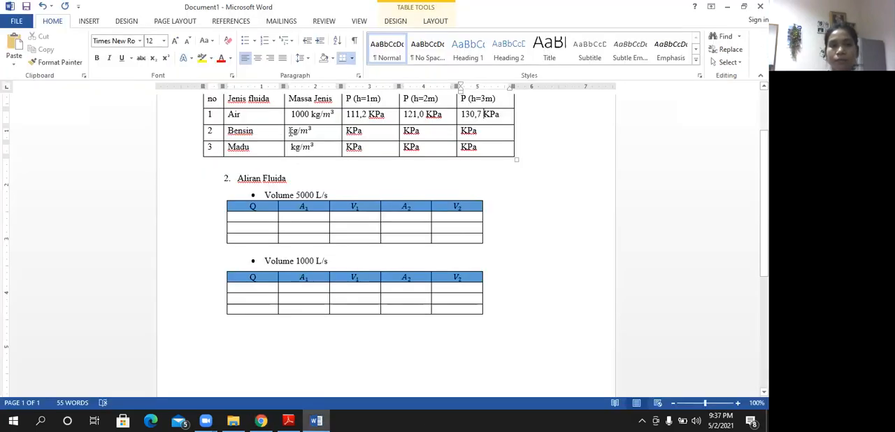
left_click(290, 131)
type("700")
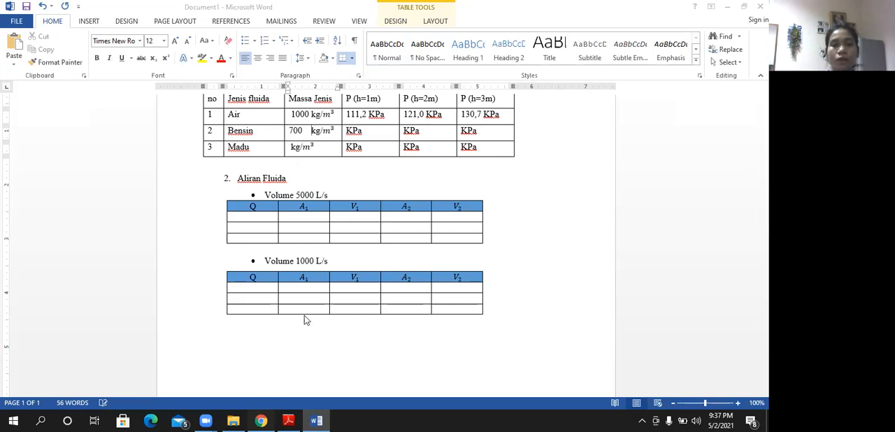
- Raise the gauge to the 1 meter line in the PhET pool and enter 108,3 in the Bensin row under P (h=2m) in Word
key("alt+Tab")
left_click_drag(302, 260, 306, 276)
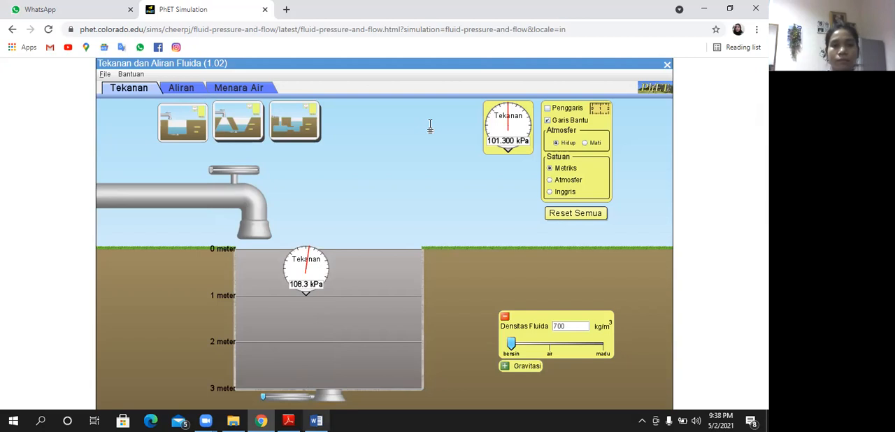
key("alt+Tab")
left_click(403, 130)
type("108")
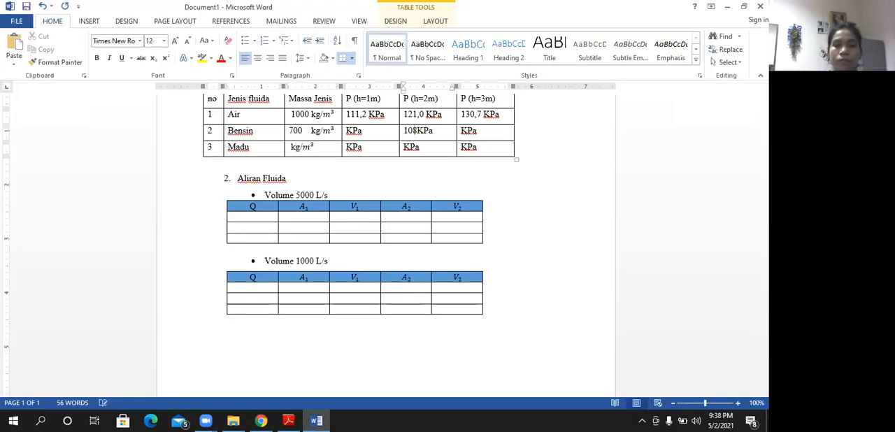
type(",3")
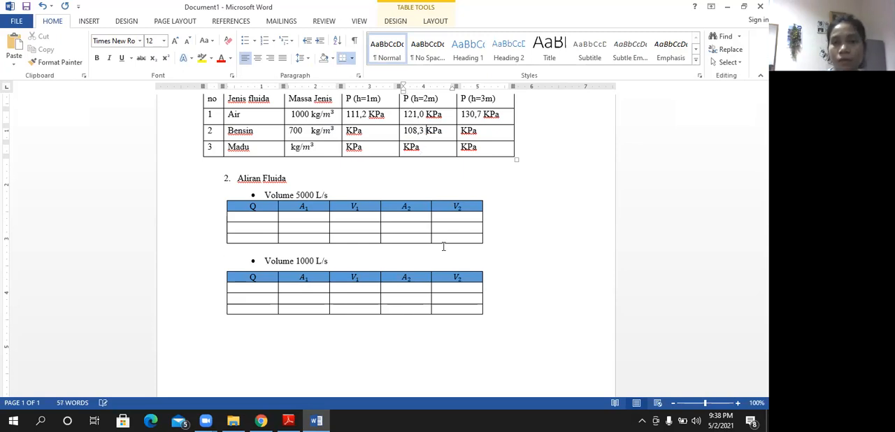
- Move the 108,3 value in the Bensin row from the P (h=2m) cell to the P (h=1m) cell
double_click(411, 130)
key("BackSpace")
left_click(347, 130)
key("ctrl+v")
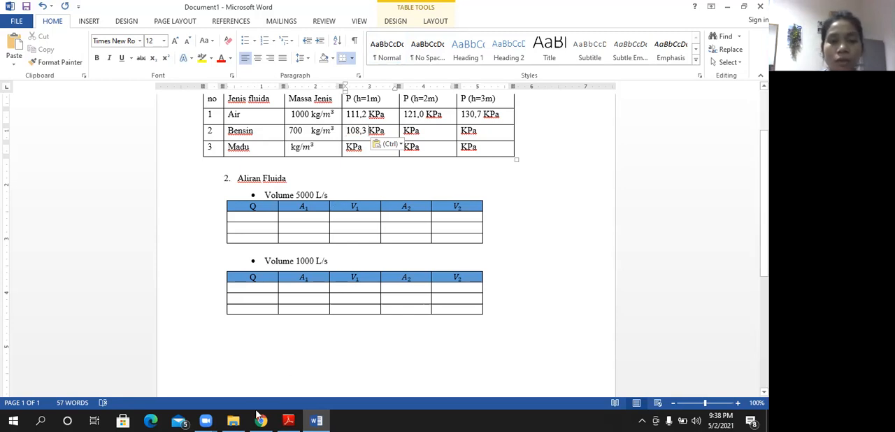
- Lower the gauge to the 2 meter line in the PhET pool and record 115,1 for Bensin under P (h=2m) in Word
left_click(261, 421)
left_click_drag(312, 272, 310, 314)
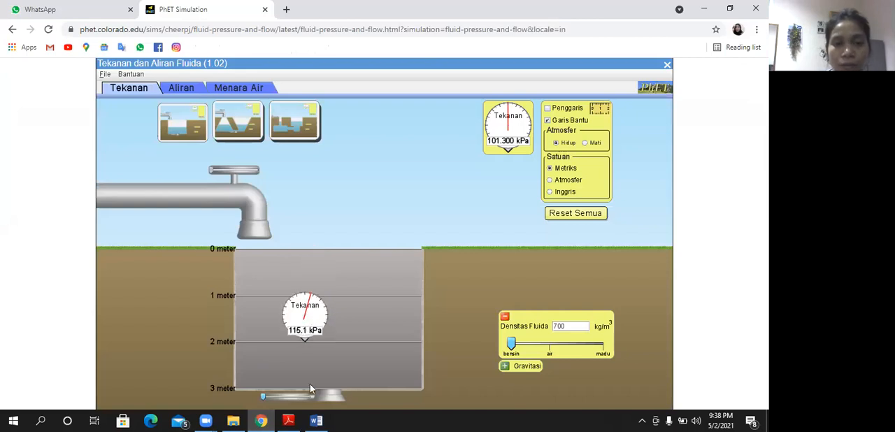
left_click(316, 421)
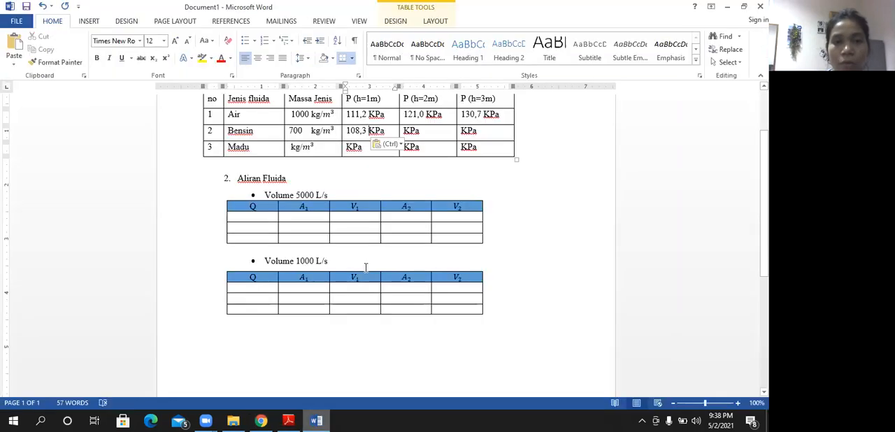
left_click(405, 131)
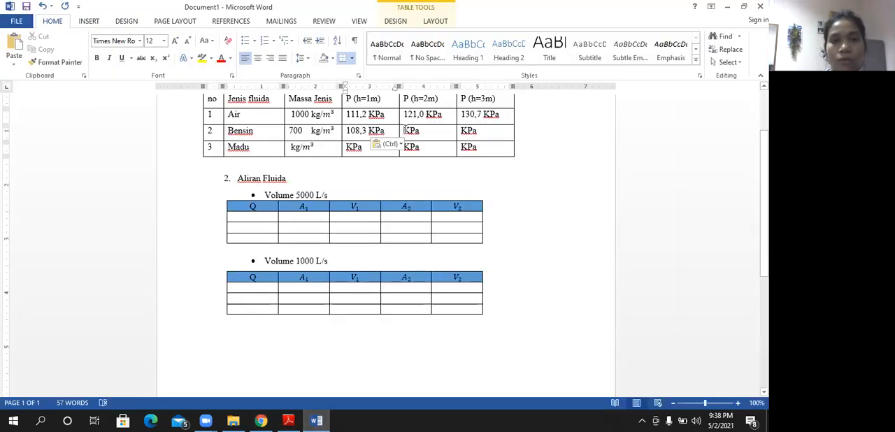
type("115,")
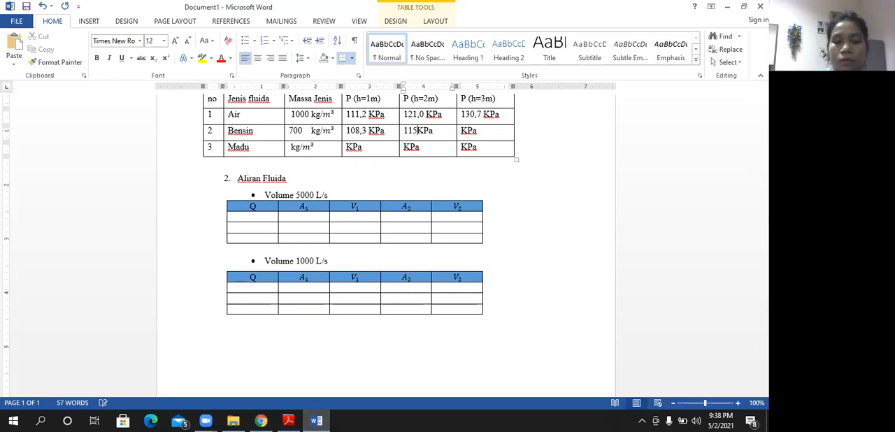
type(",1")
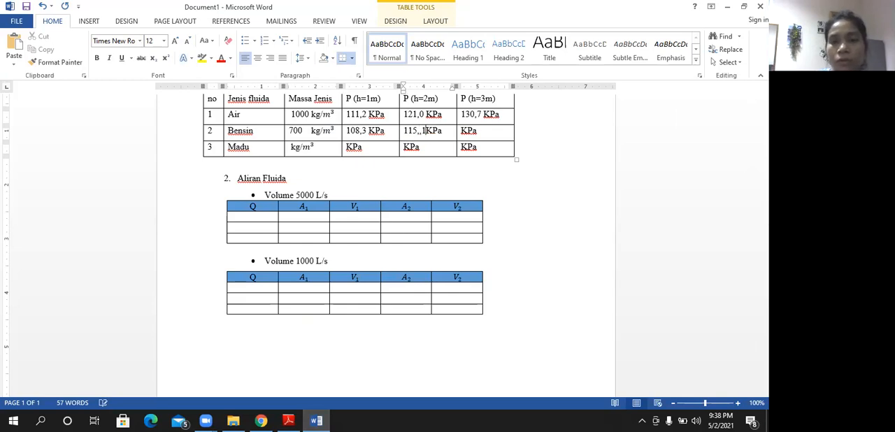
key("BackSpace")
key("Right")
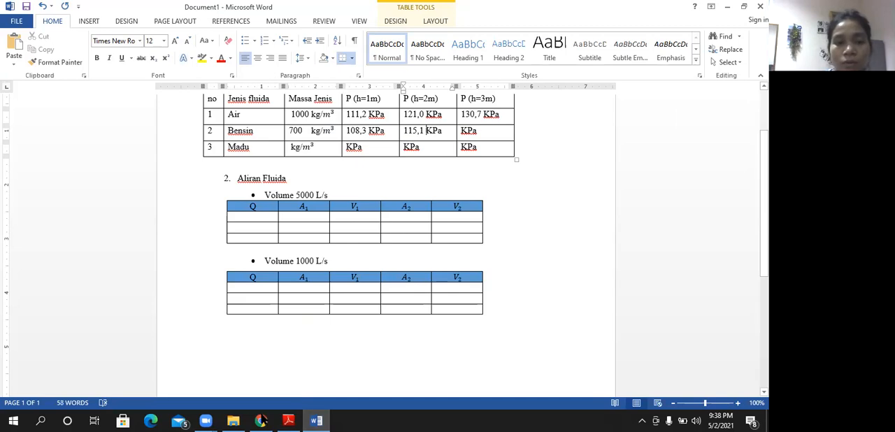
- Lower the gauge to the 3 meter line in the PhET pool and record 121,9 for Bensin under P (h=3m) in Word
left_click(262, 420)
left_click_drag(313, 309, 307, 354)
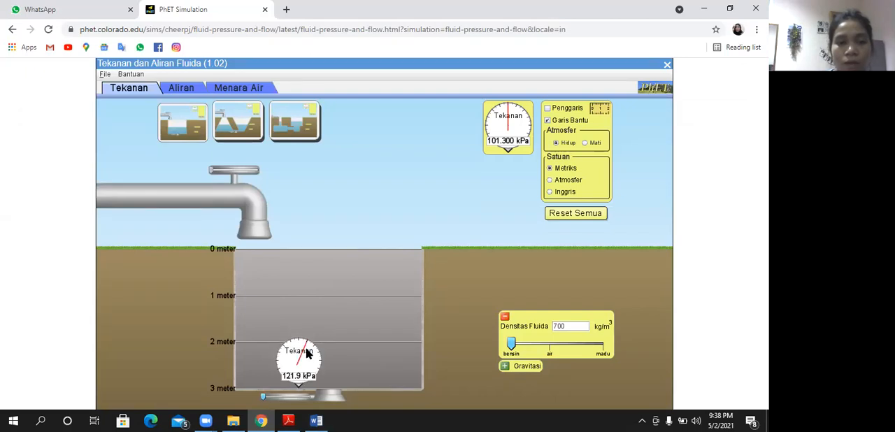
left_click(316, 421)
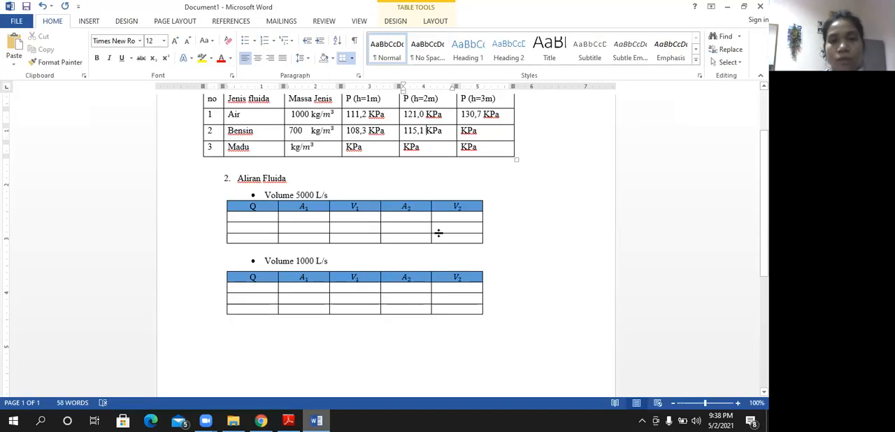
left_click(462, 131)
type("121,9")
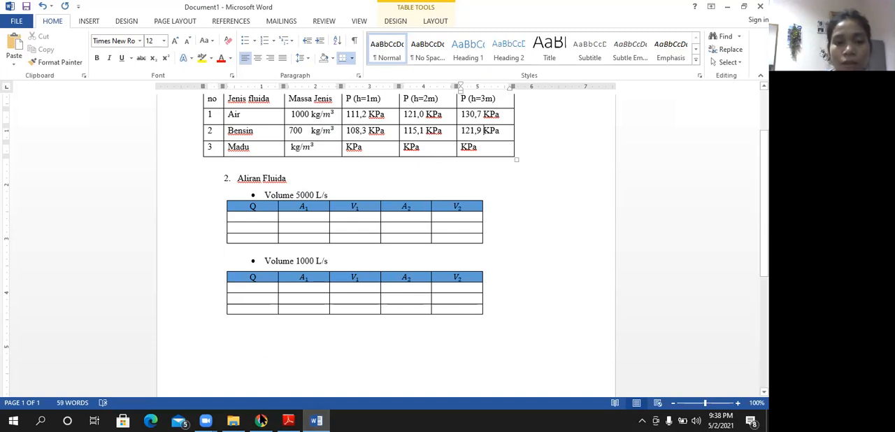
- Set the PhET fluid density to madu, 1420 kg/m³, and enter 1420 as the Massa Jenis value in Word's Madu row
left_click(261, 421)
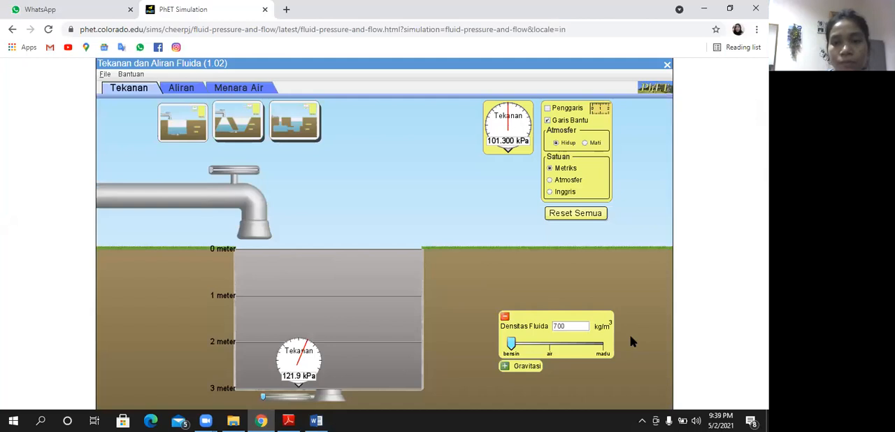
left_click_drag(511, 343, 631, 341)
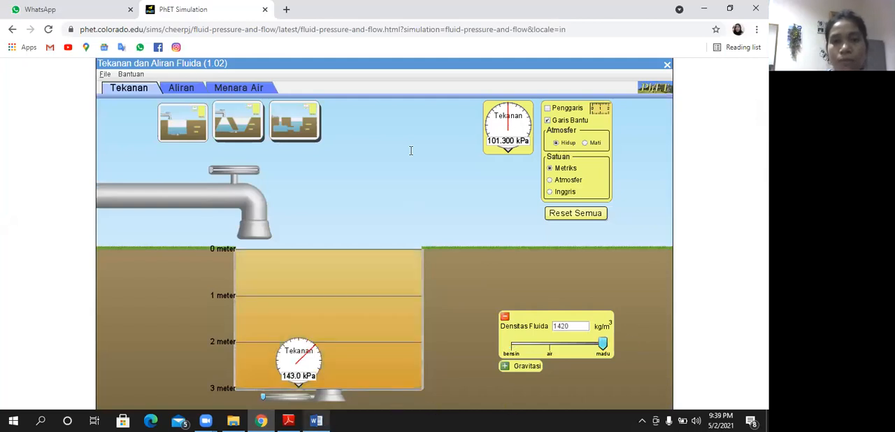
key("alt+Tab")
left_click(292, 148)
type("1420 kg/m³")
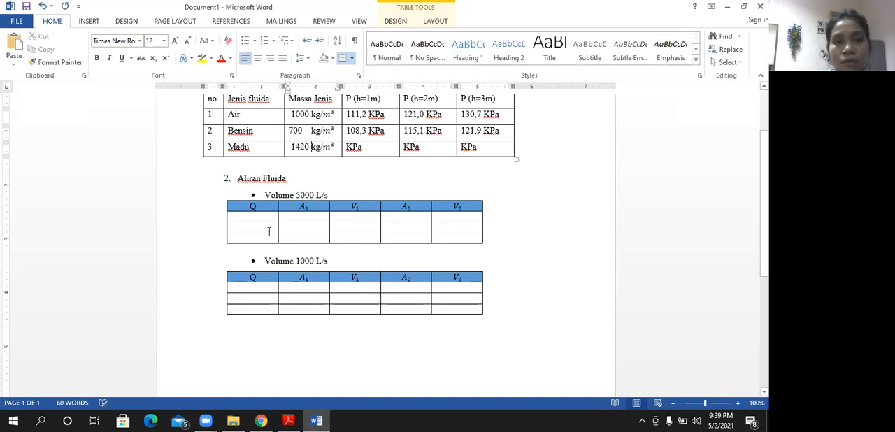
left_click(292, 147)
key("BackSpace")
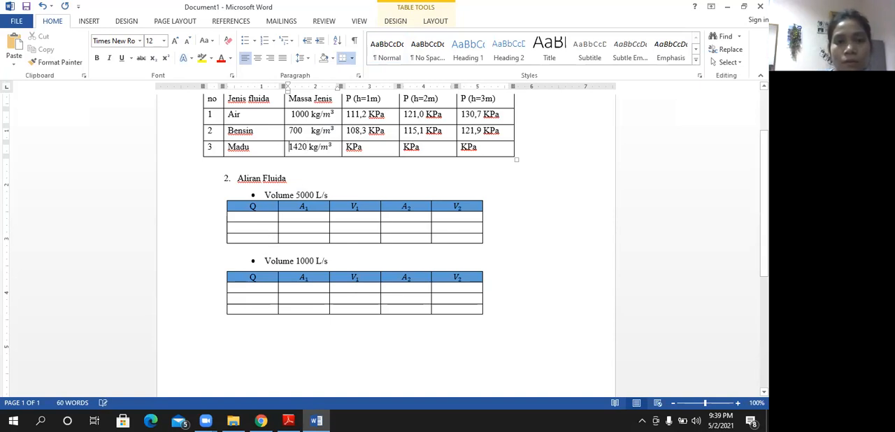
- Raise the gauge to the 1 meter line in the PhET pool and record 115,5 for Madu under P (h=1m) in Word
left_click(269, 419)
left_click_drag(300, 329, 314, 274)
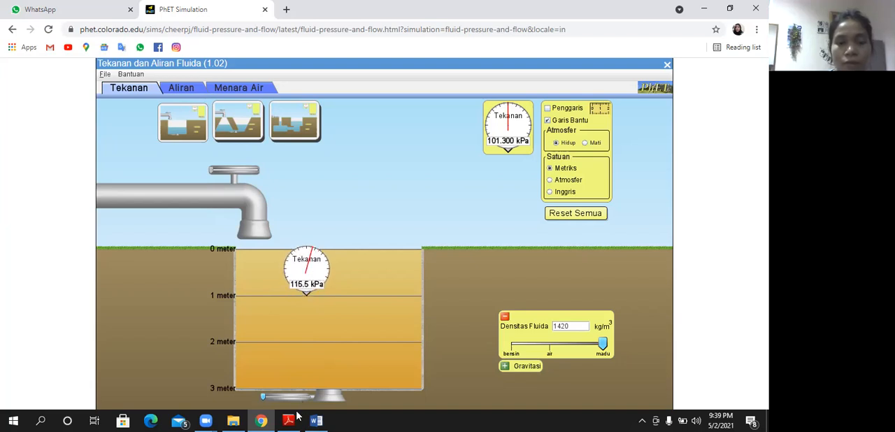
left_click(316, 421)
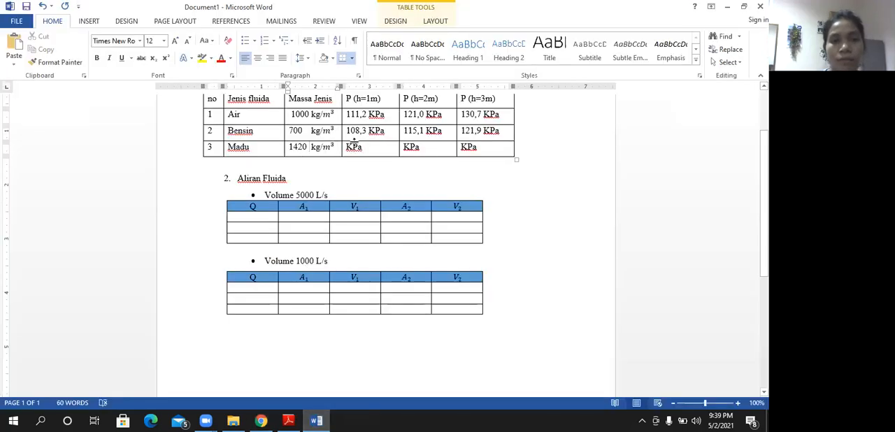
left_click(348, 146)
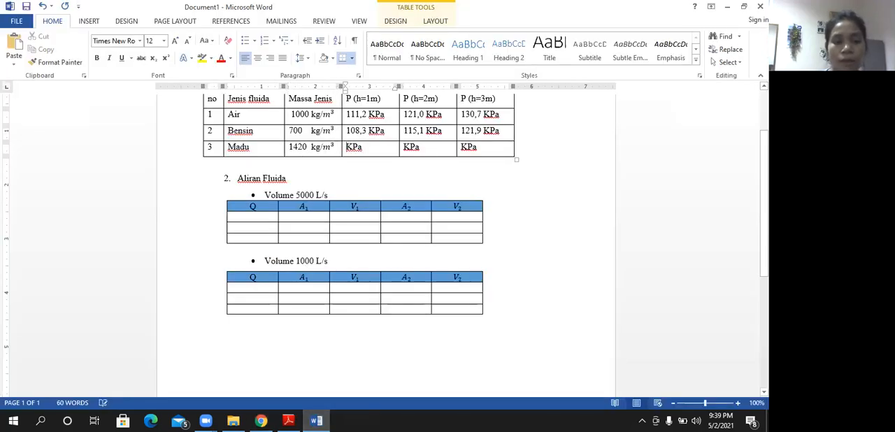
type("115,5")
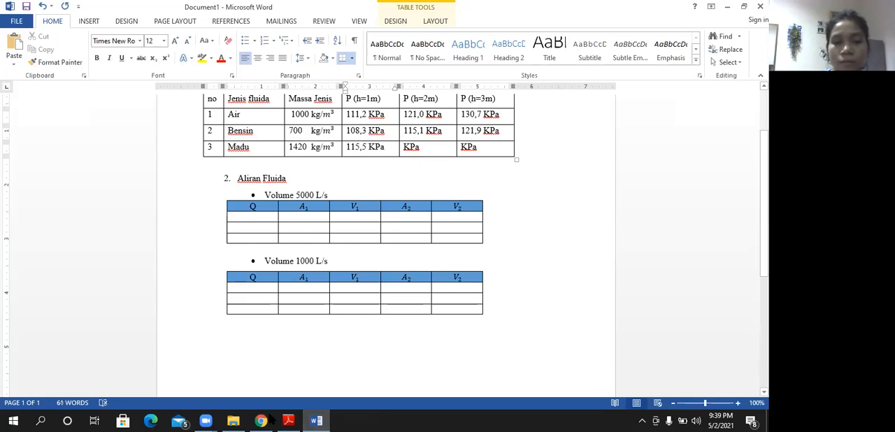
- Lower the gauge to the 2 meter line in the PhET pool and record 129,3 for Madu under P (h=2m) in Word
key("alt+Tab")
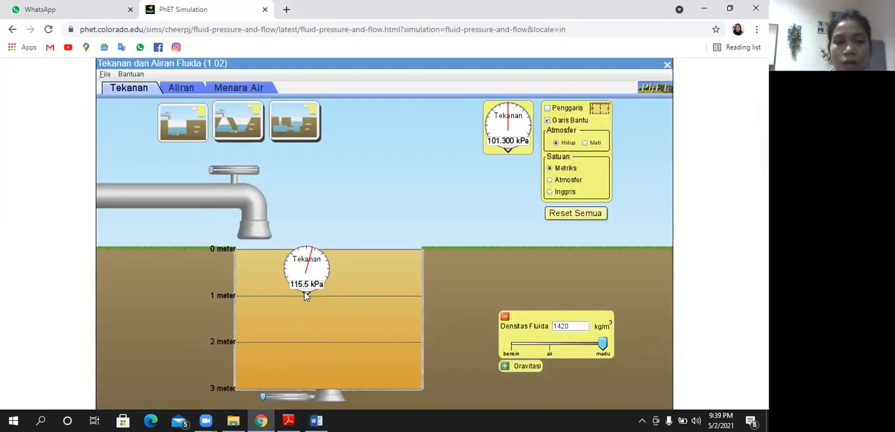
left_click_drag(303, 325, 308, 382)
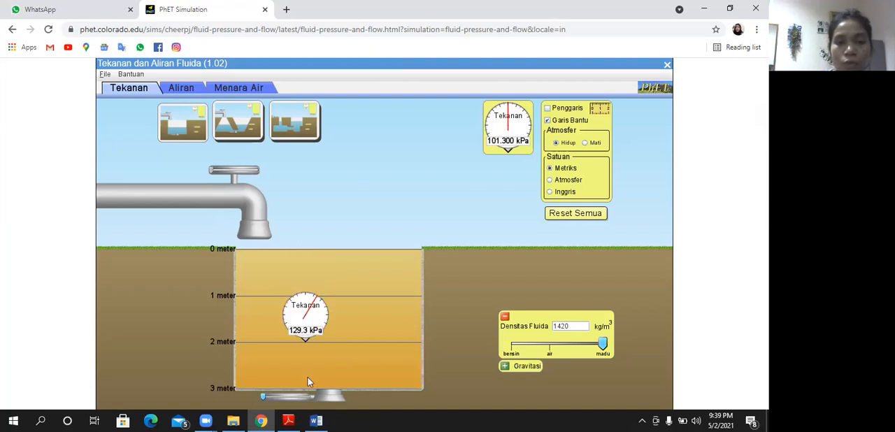
key("alt+Tab")
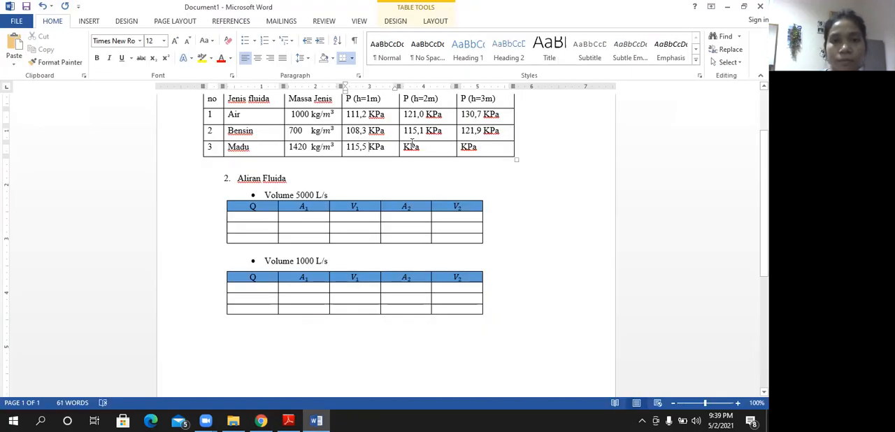
left_click(405, 147)
type("1")
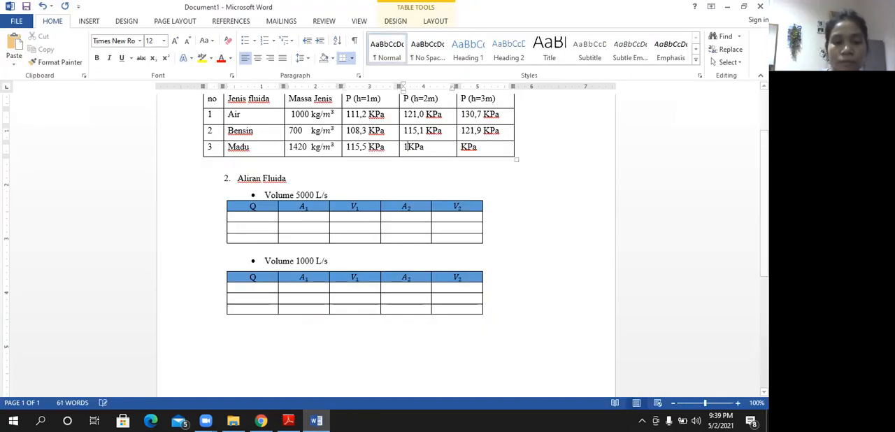
type("29,3")
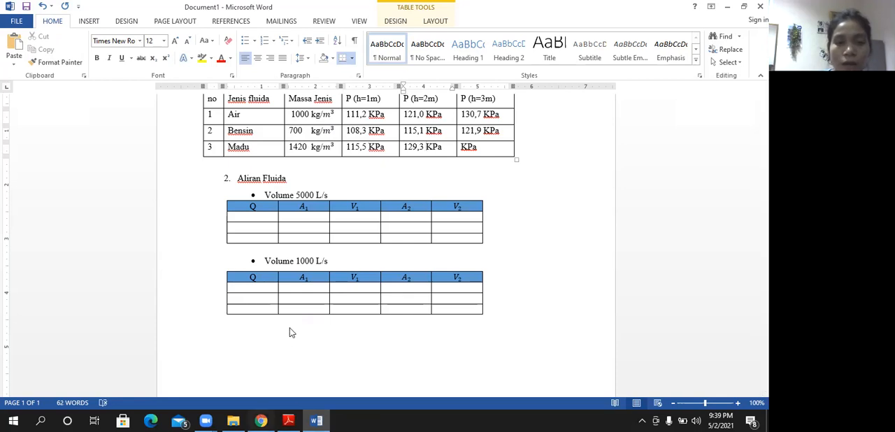
- Lower the gauge to the 3 meter line in the PhET pool and record 143, 0 for Madu under P (h=3m) in Word
key("alt+Tab")
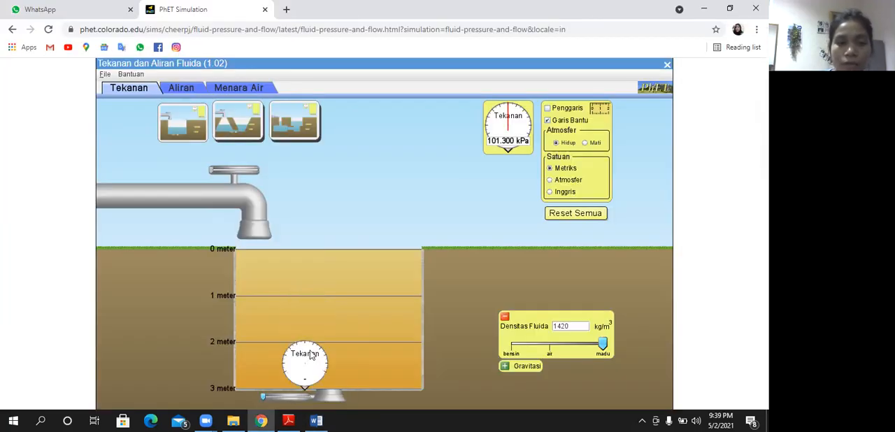
left_click_drag(312, 356, 312, 358)
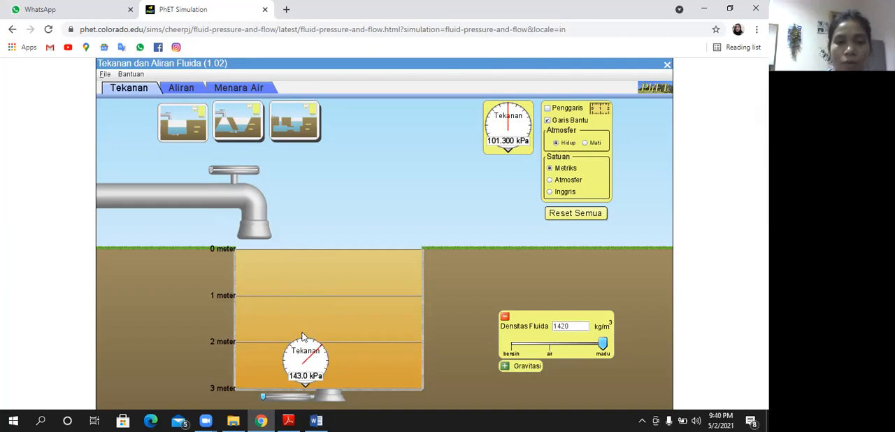
left_click_drag(308, 355, 301, 354)
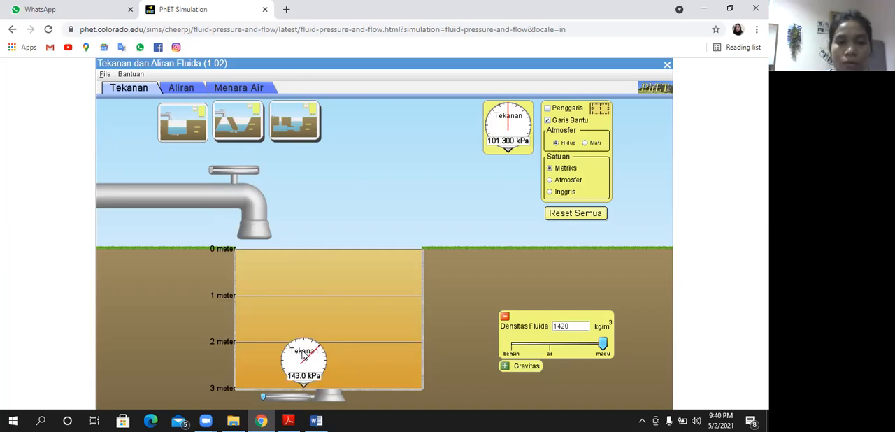
key("alt+Tab")
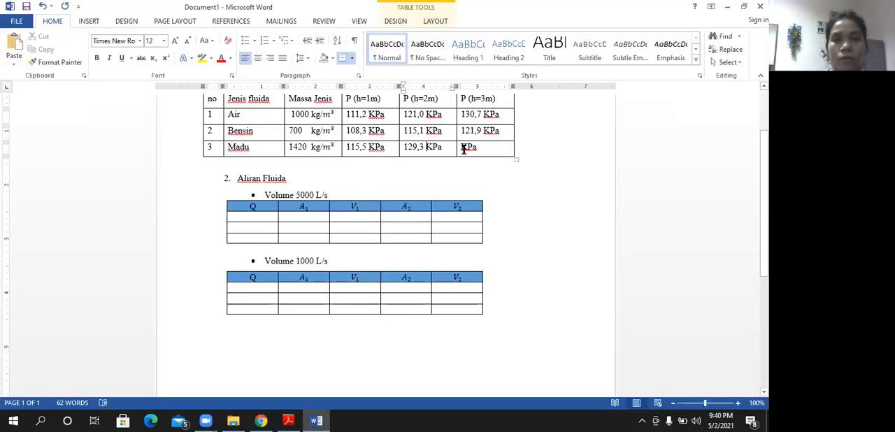
left_click(463, 148)
type("143 ")
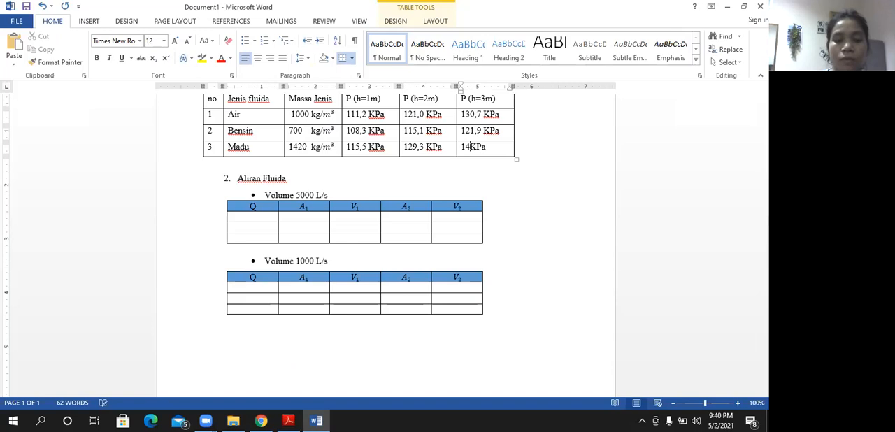
type(", 0")
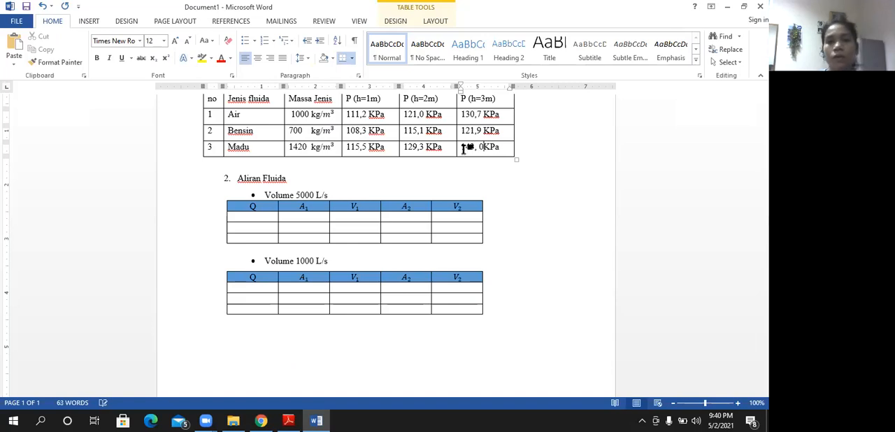
scroll(464, 148, "up", 1)
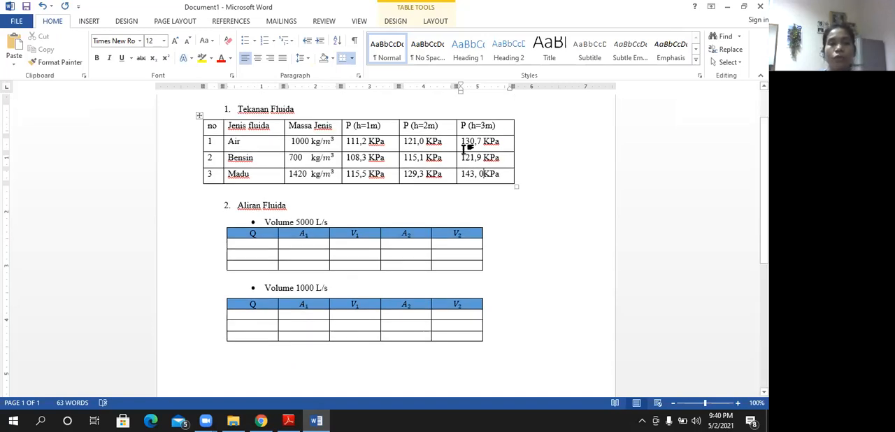
left_click(455, 142)
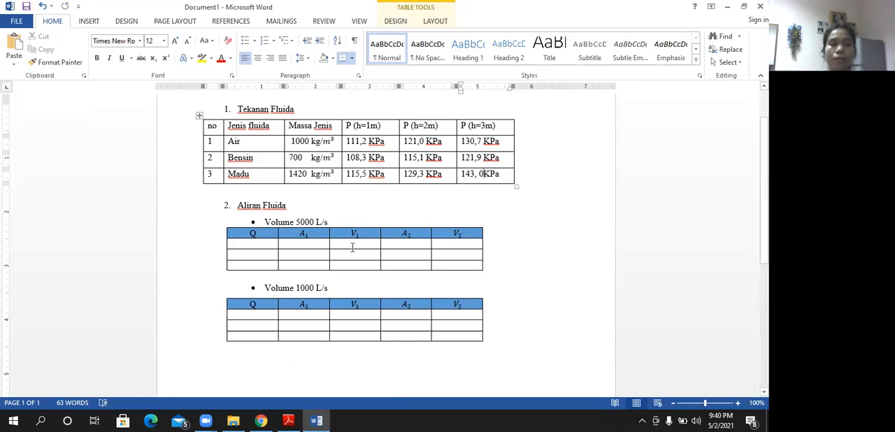
- Switch to the Aliran simulation in PhET and slightly narrow the pipe's outlet end by lowering its upper edge
left_click(261, 421)
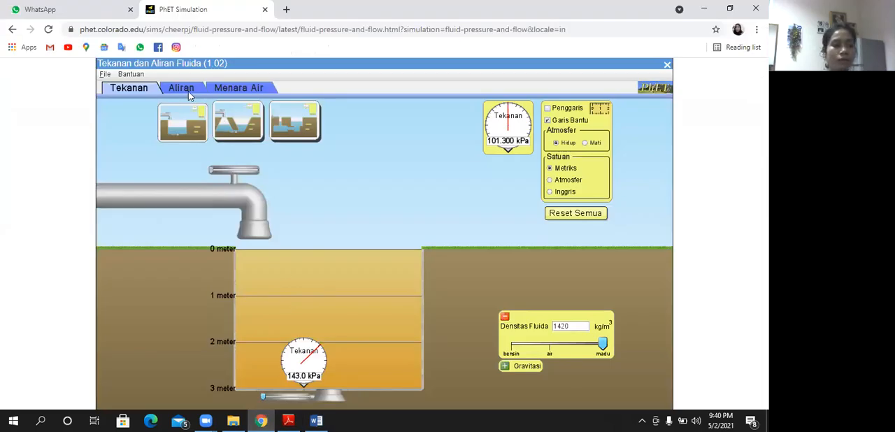
left_click(186, 92)
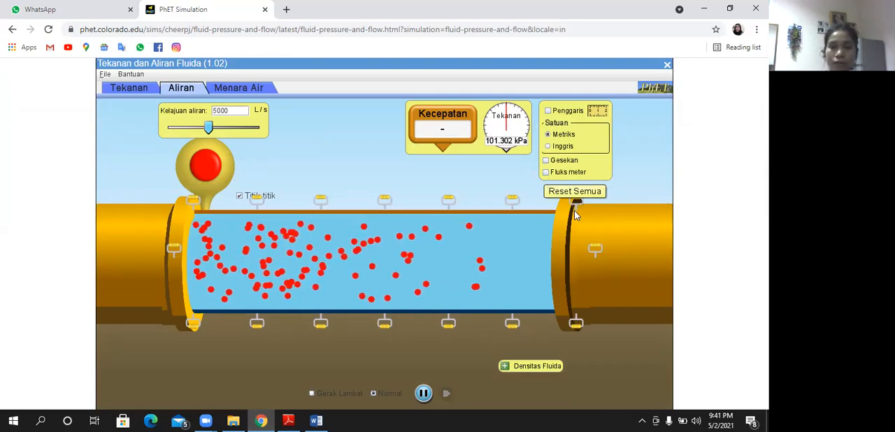
left_click_drag(574, 218, 576, 214)
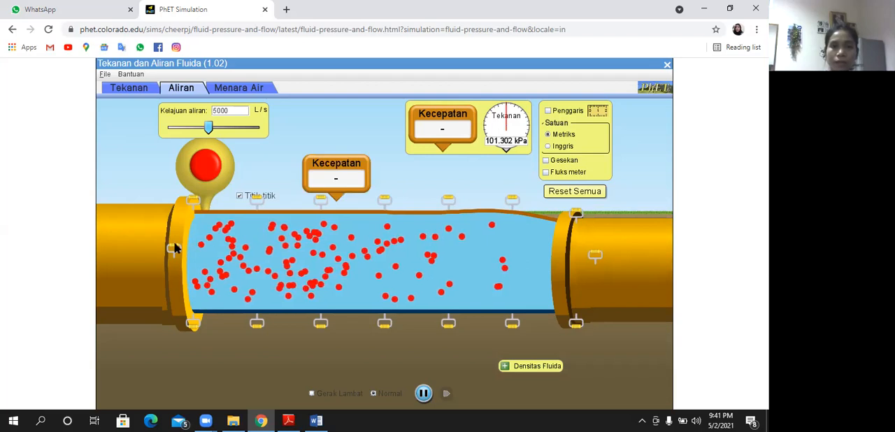
- Place the Kecepatan speed meter in the water near the pipe's inlet and enable the Fluks meter
left_click_drag(185, 239, 252, 235)
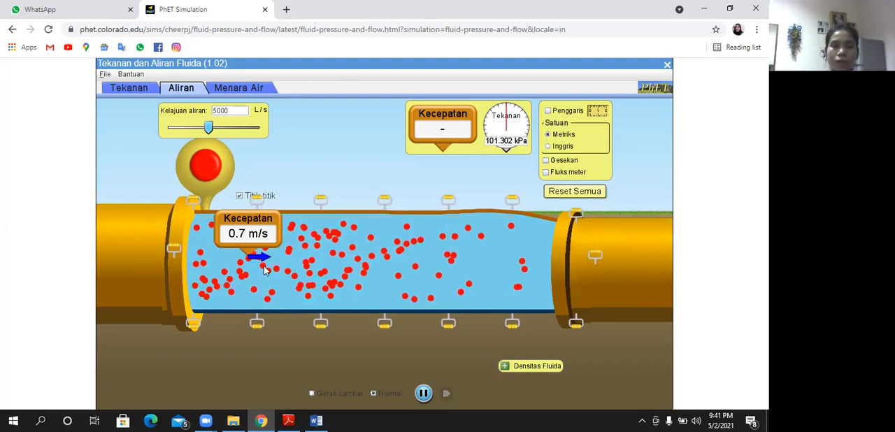
left_click(545, 172)
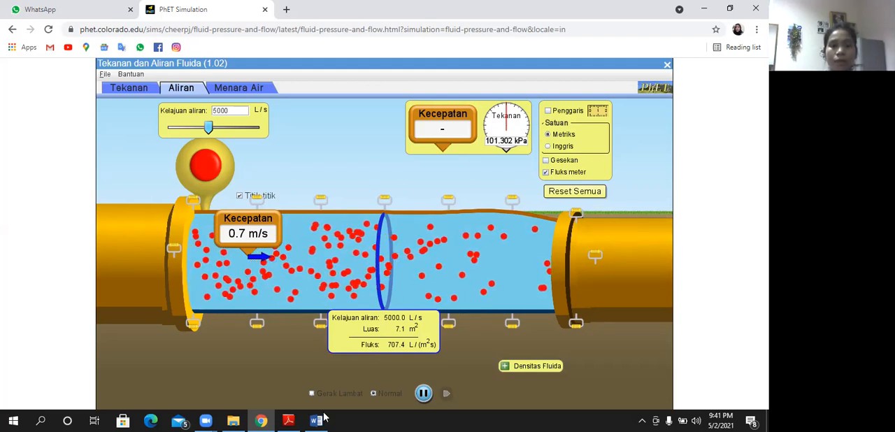
- Switch to Word and record 7,1 for A1 and 0,7 for V1 in the first row of the Volume 5000 L/s table
mouse_move(318, 420)
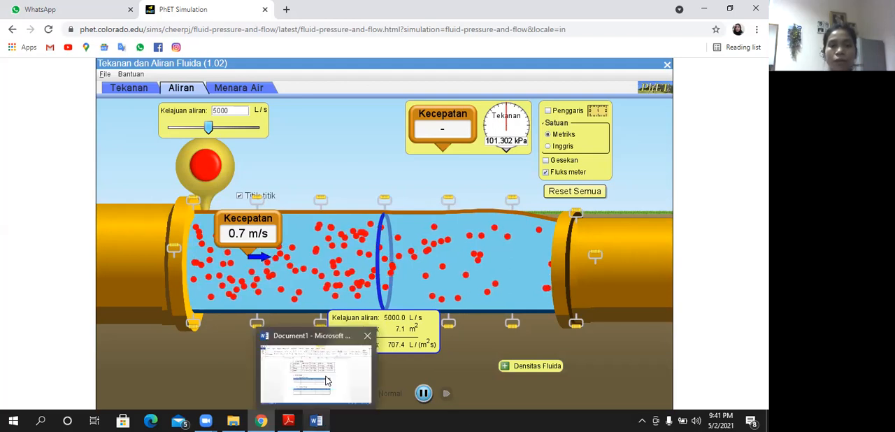
left_click(315, 371)
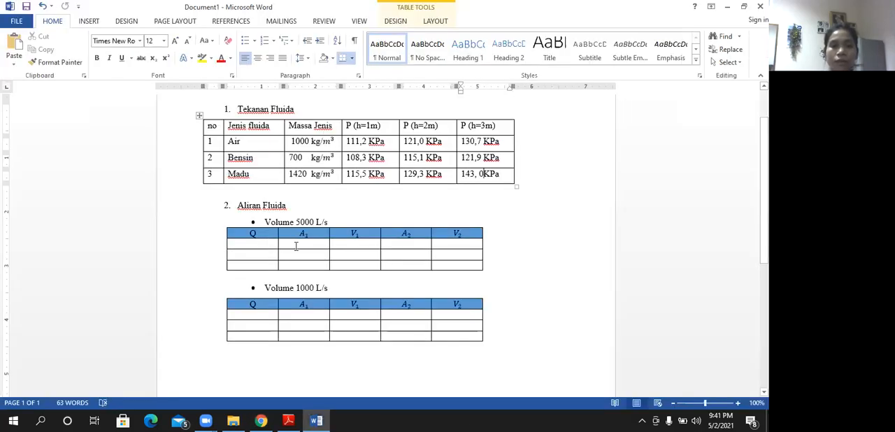
left_click(296, 246)
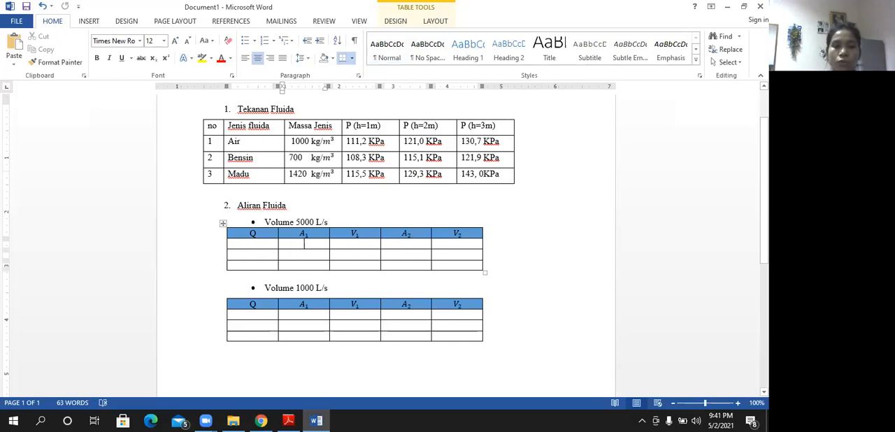
type("7,1")
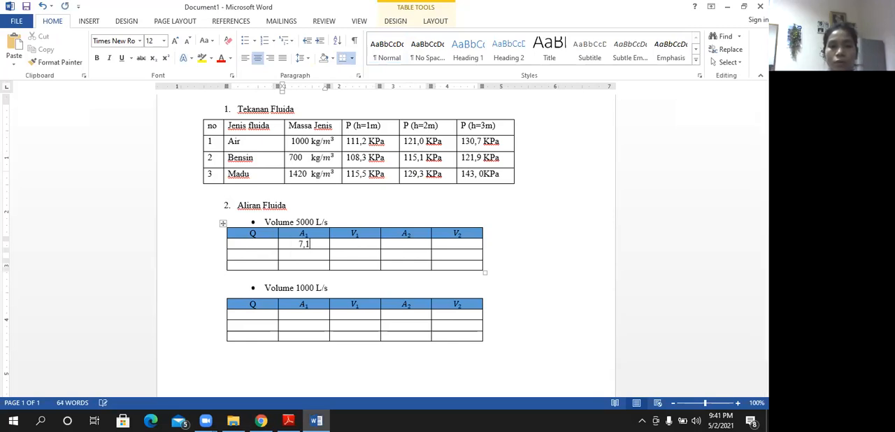
left_click(353, 244)
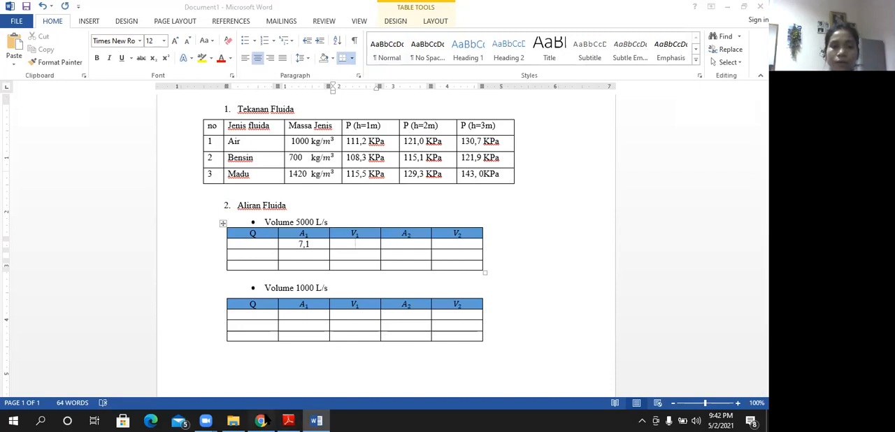
left_click(308, 418)
key("alt+Tab")
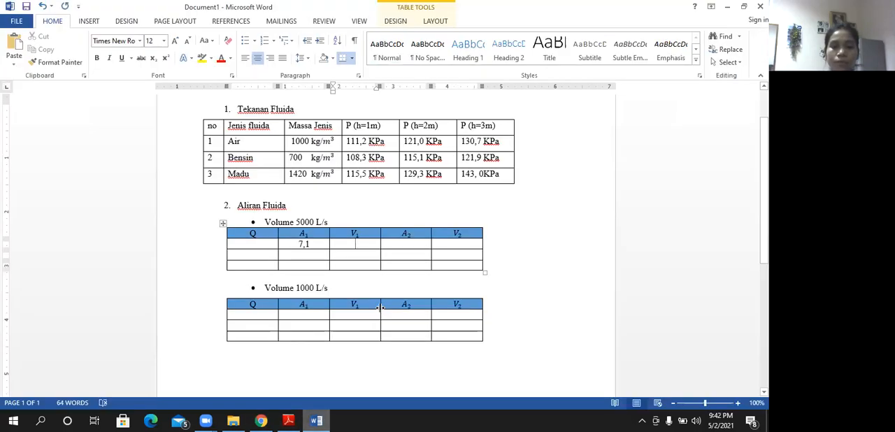
type("0,7")
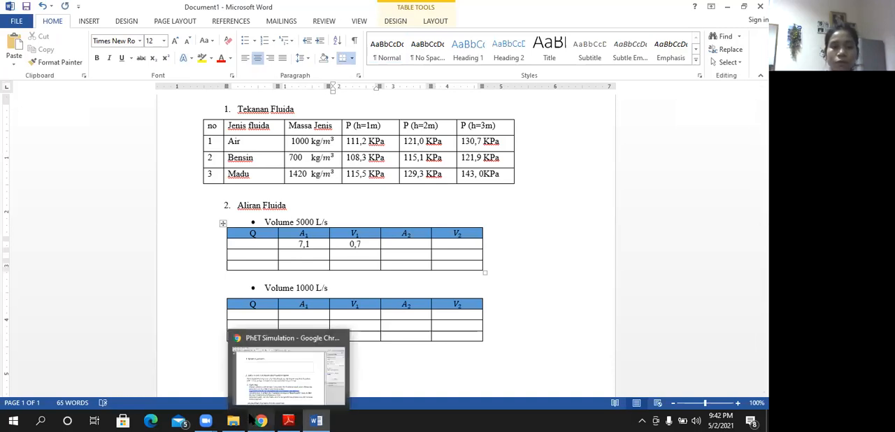
- Switch to PhET and move the Kecepatan speed meter and the flux meter to the pipe's outlet end
left_click(256, 418)
left_click_drag(261, 237, 546, 246)
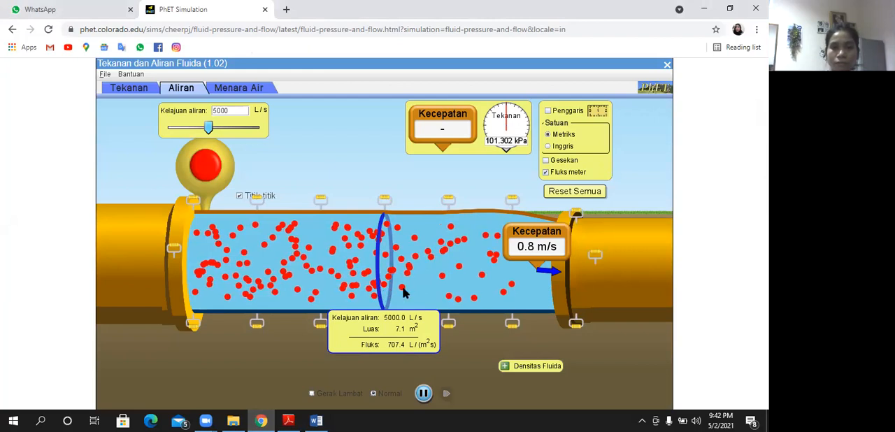
left_click_drag(411, 341, 569, 311)
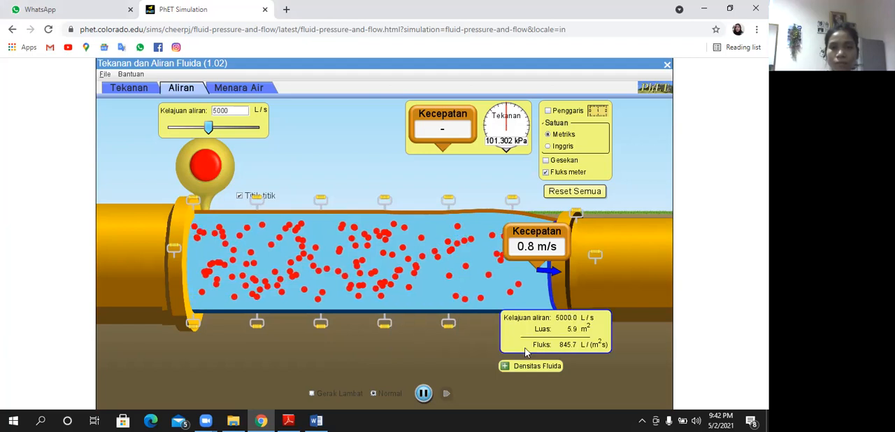
left_click_drag(526, 348, 525, 348)
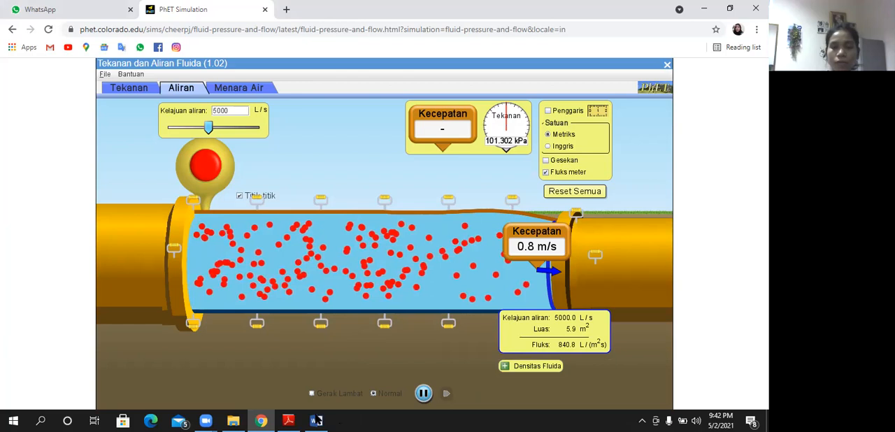
- Switch to Word and record 5,9 for A2 and 0,8 for V2 in the first row of the Volume 5000 L/s table
mouse_move(316, 420)
left_click(320, 391)
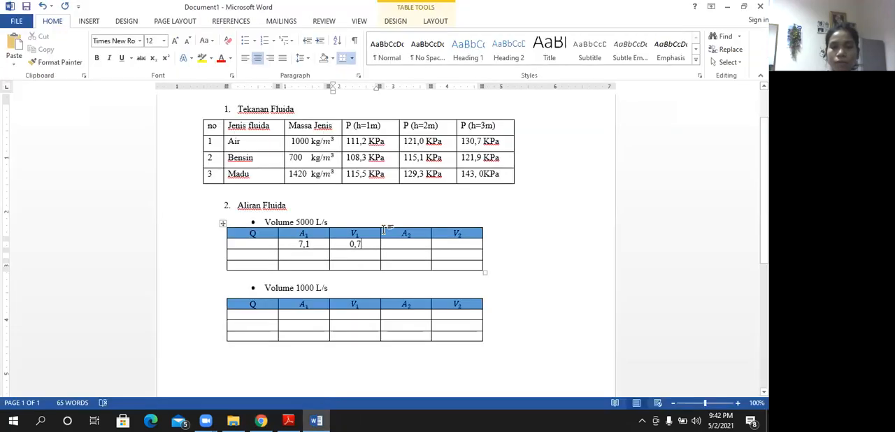
type("5,9")
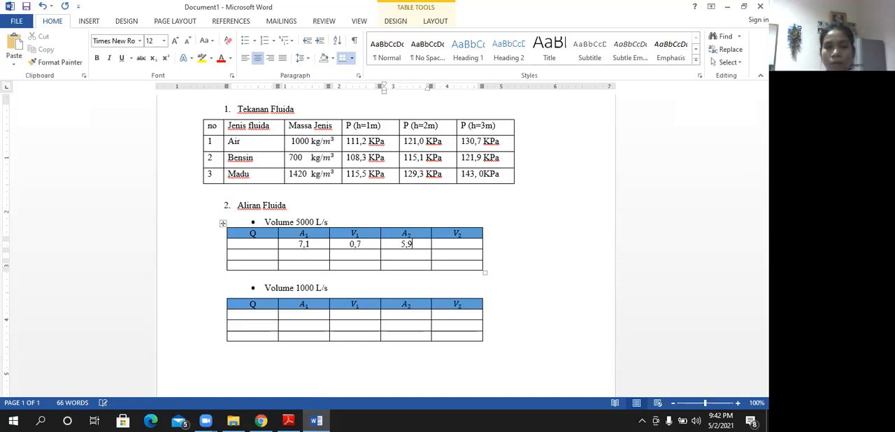
left_click(446, 246)
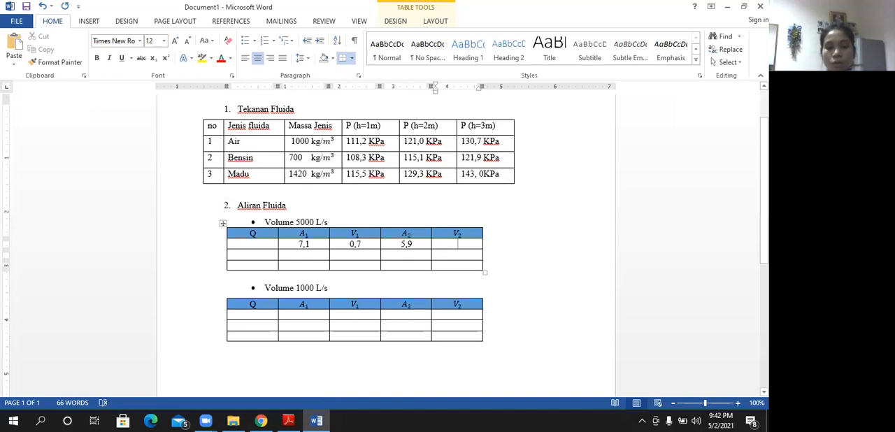
type("0,8")
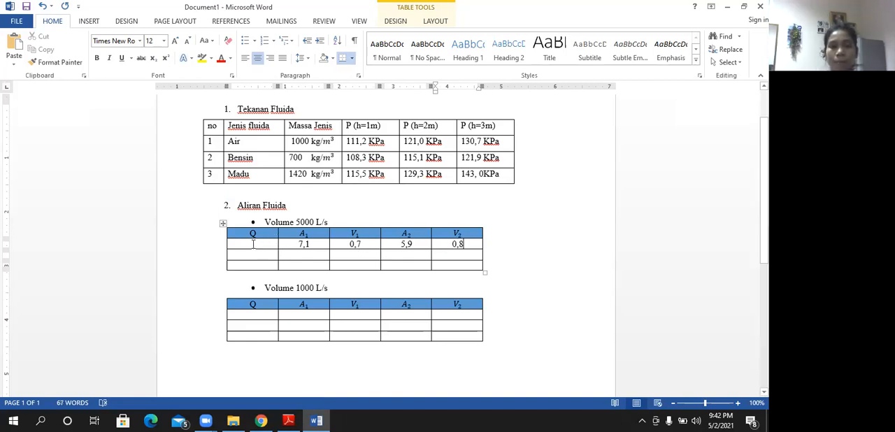
- Enter 50 in the first Q cell of the Volume 5000 L/s table and copy it, centered, into the two Q cells below
left_click_drag(253, 244, 256, 262)
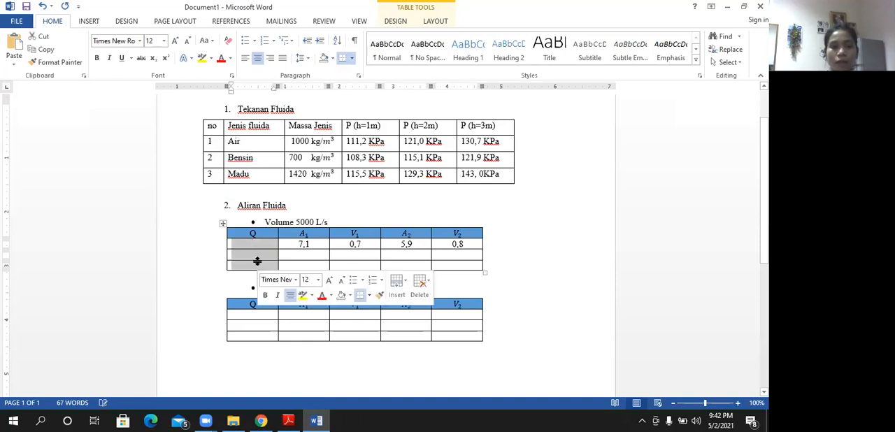
type("50")
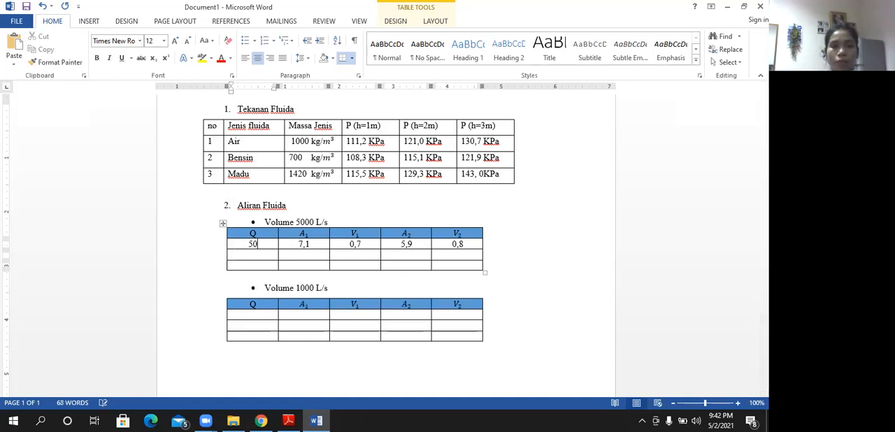
double_click(249, 244)
type("108,3")
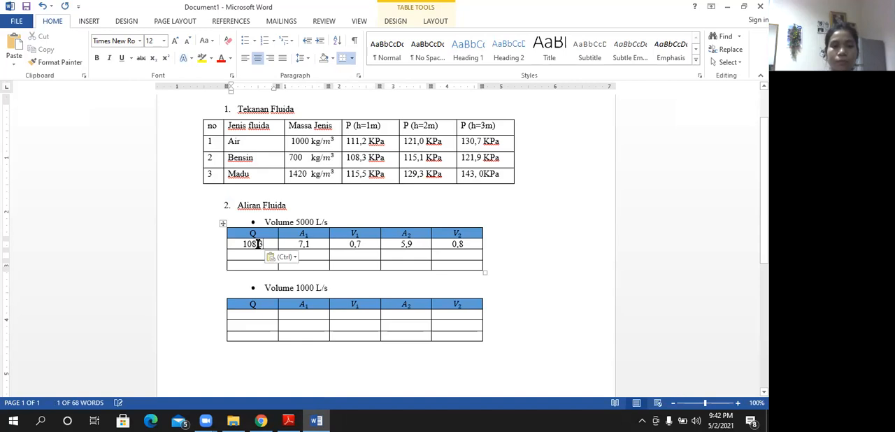
key("ctrl+z")
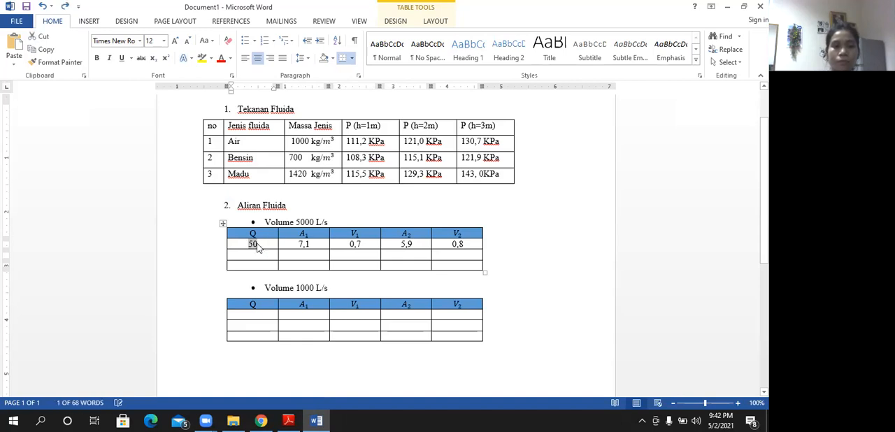
key("ctrl+c")
left_click_drag(258, 260, 264, 266)
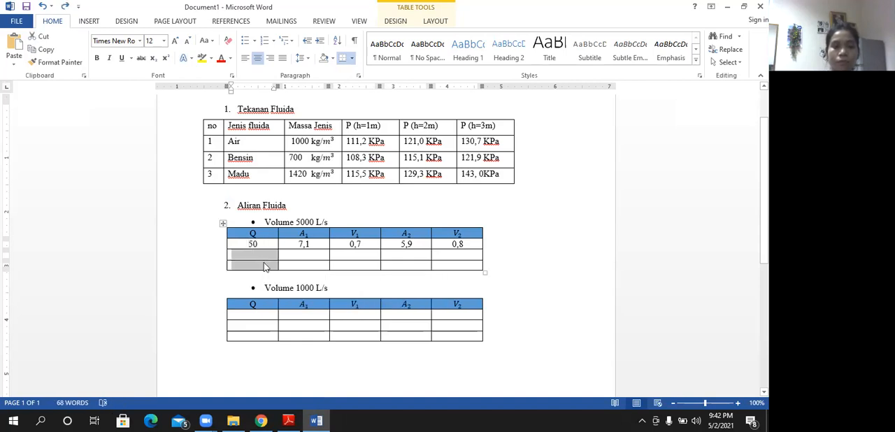
key("ctrl+v")
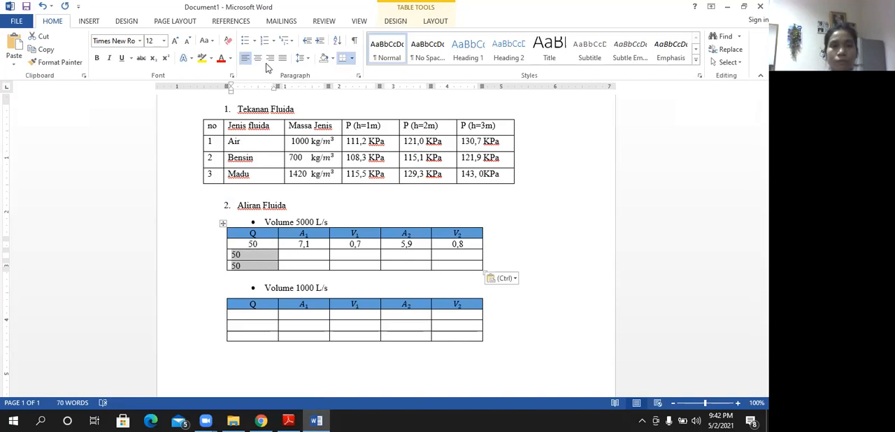
left_click(257, 58)
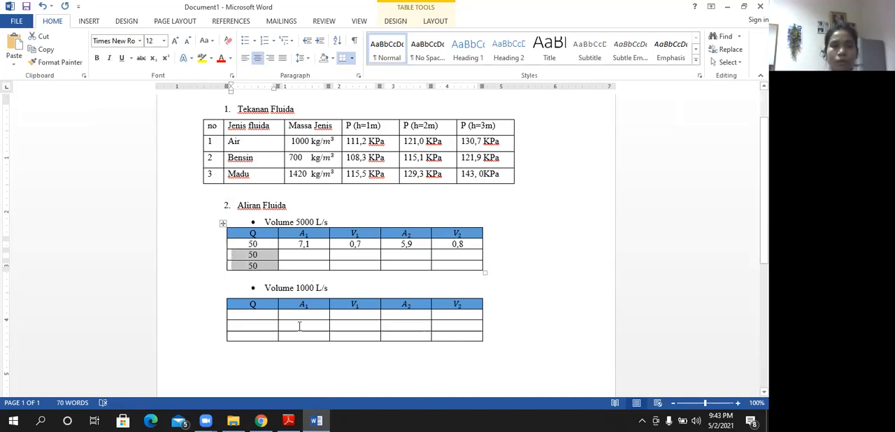
left_click(299, 326)
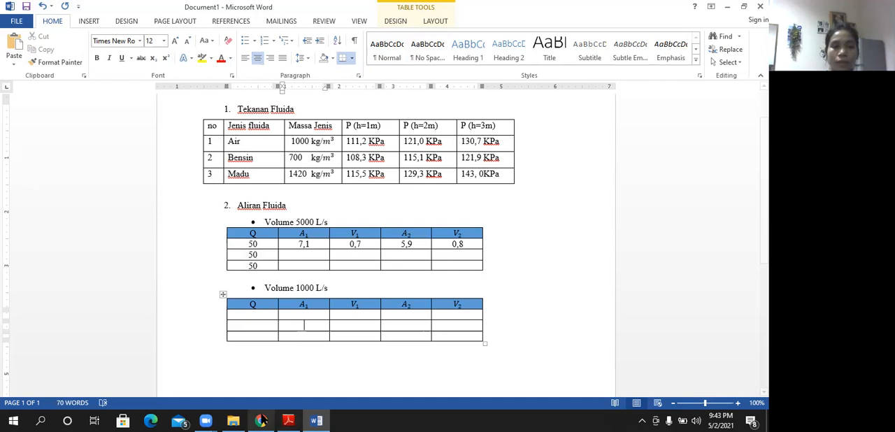
- Switch to PhET and narrow both the inlet and outlet ends of the pipe by lowering their upper edges
mouse_move(260, 420)
left_click(267, 394)
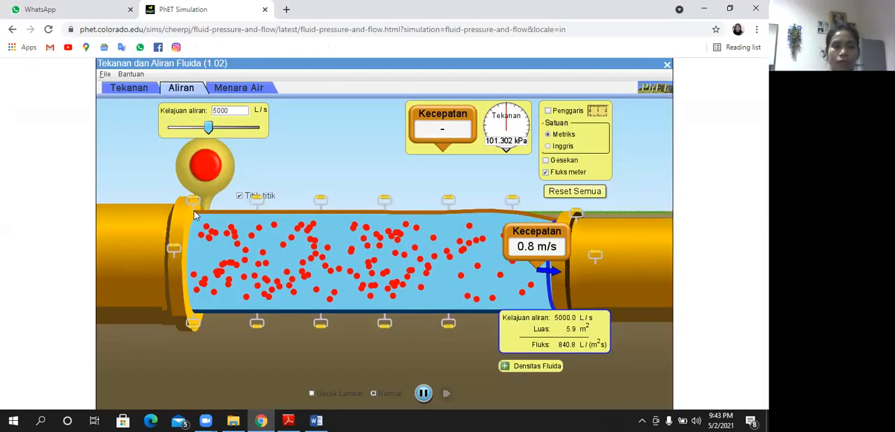
left_click_drag(195, 216, 197, 227)
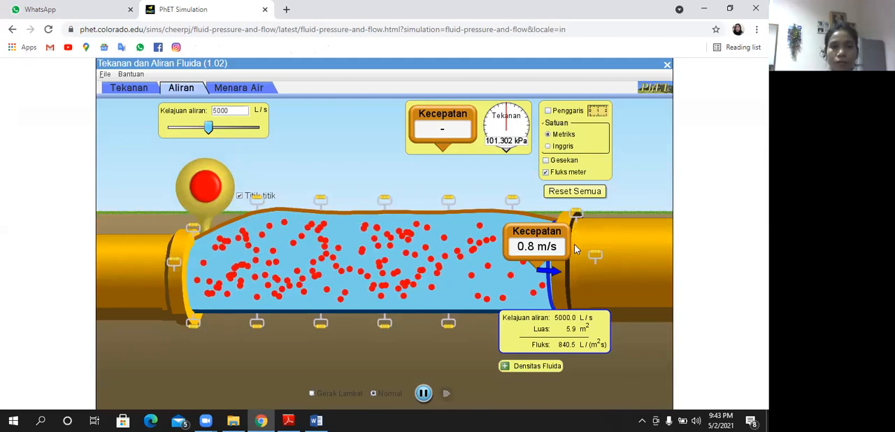
left_click_drag(574, 245, 575, 242)
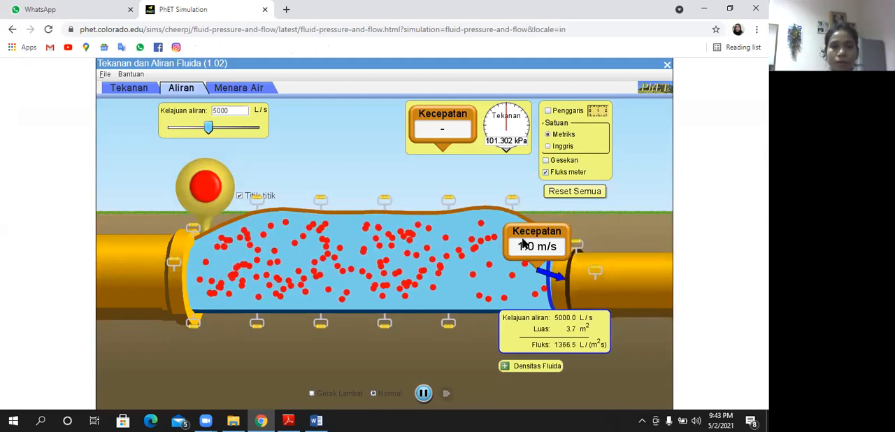
- Move the Kecepatan meter to the pipe's inlet in PhET and record 1,0 for V1 in the second row of Word's 5000 L/s table
left_click_drag(523, 241, 317, 277)
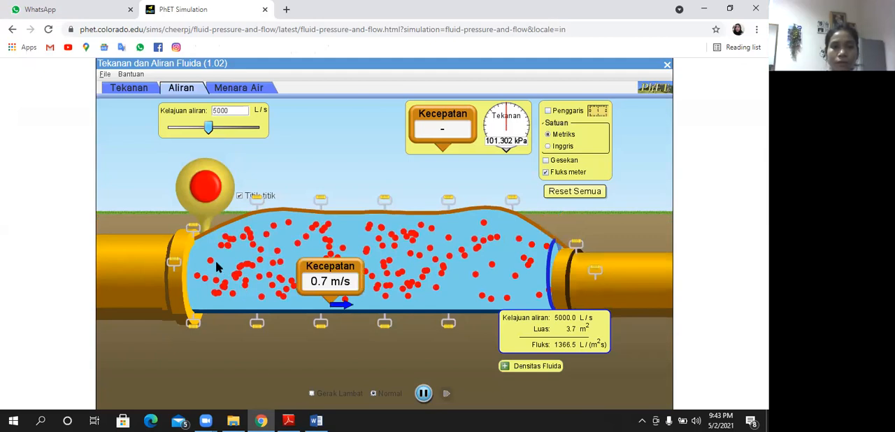
left_click_drag(218, 257, 207, 259)
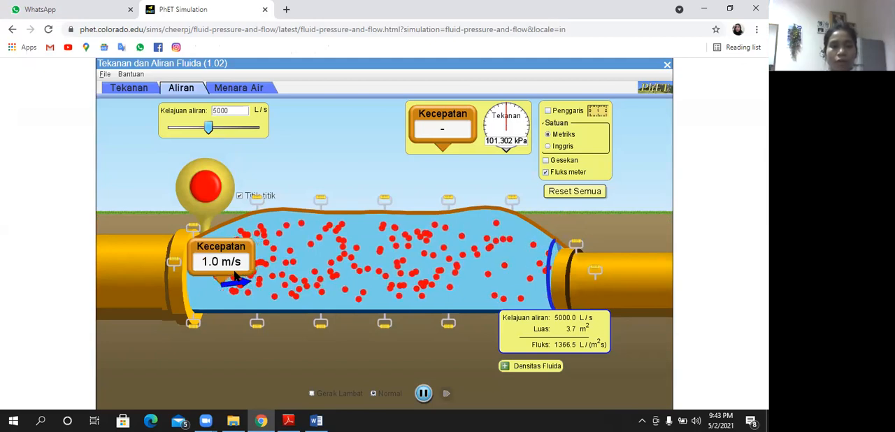
left_click(319, 420)
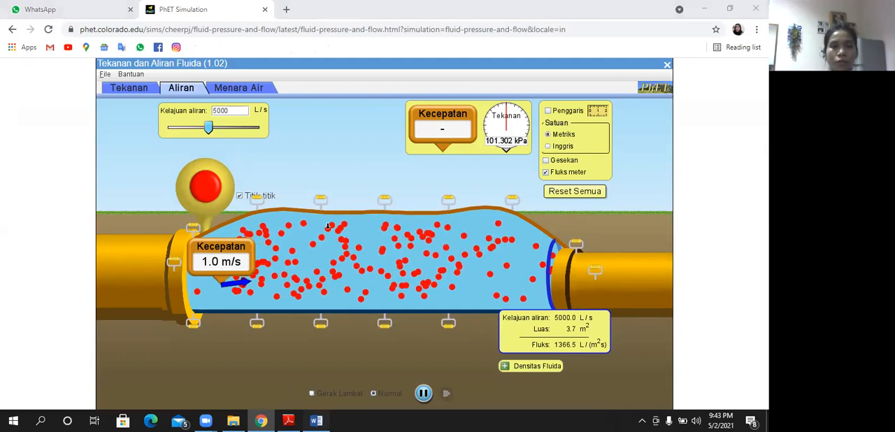
type("1,0")
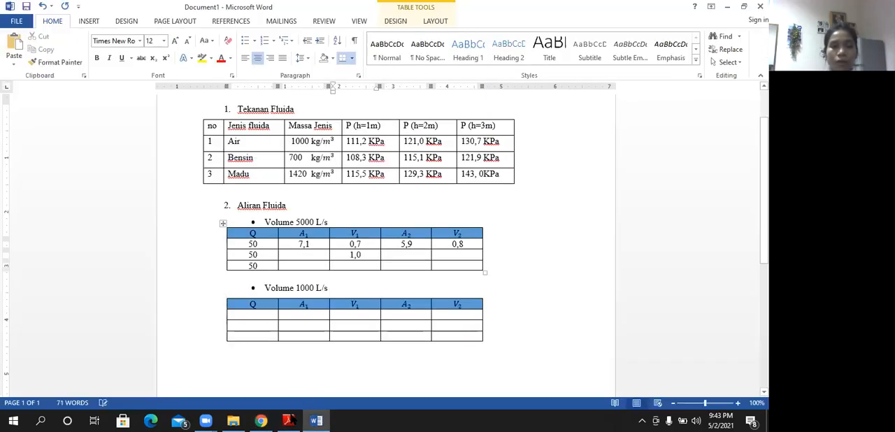
- Move the flux meter to the pipe's inlet in PhET and record 3,6 for A1 in the second row of Word's 5000 L/s table
left_click(288, 420)
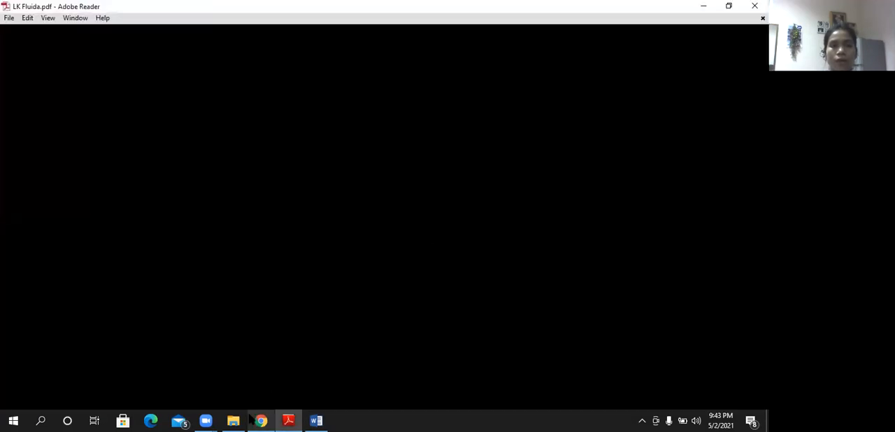
mouse_move(251, 420)
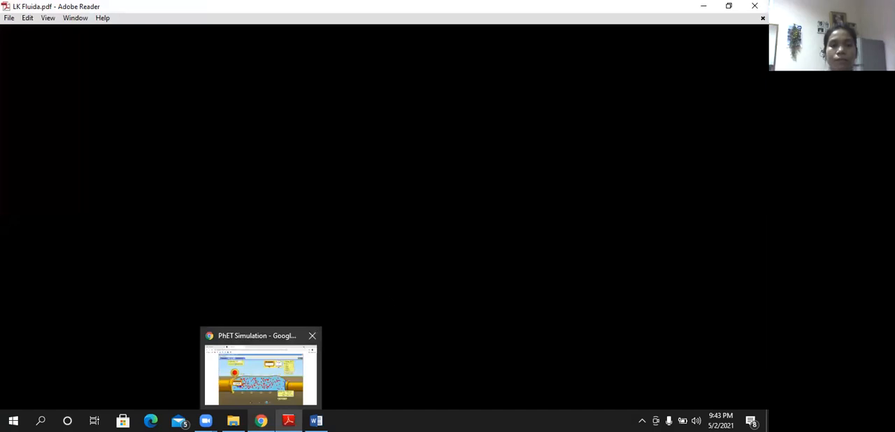
left_click(260, 376)
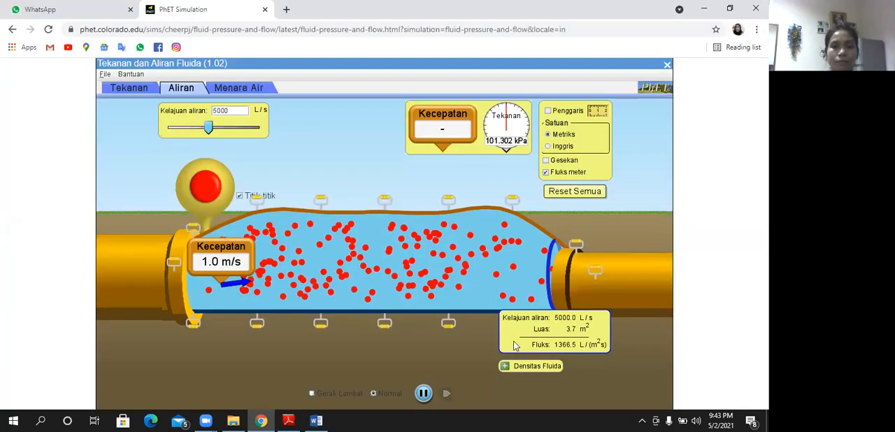
left_click_drag(516, 346, 454, 346)
left_click_drag(173, 301, 127, 295)
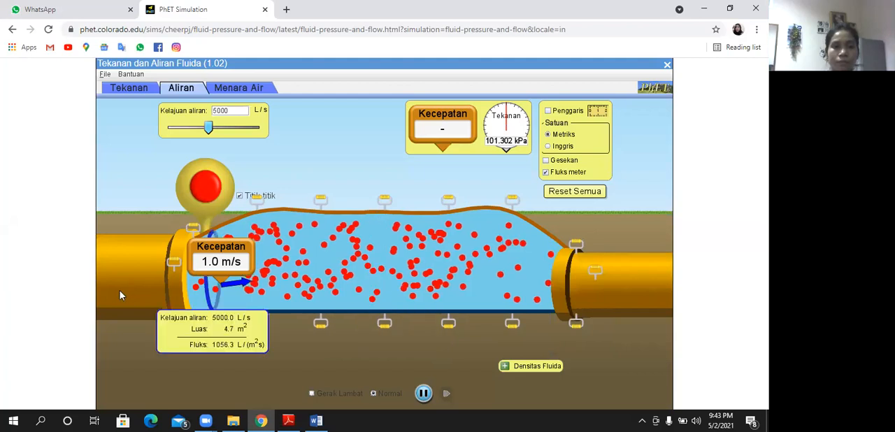
left_click(320, 421)
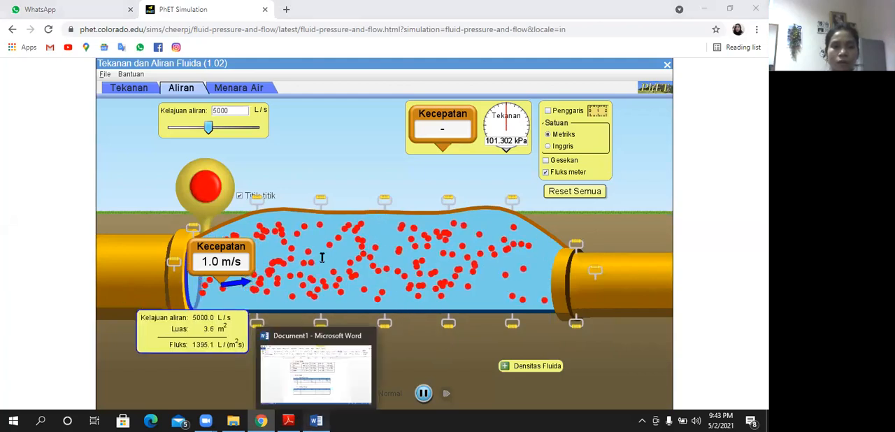
type("3,6")
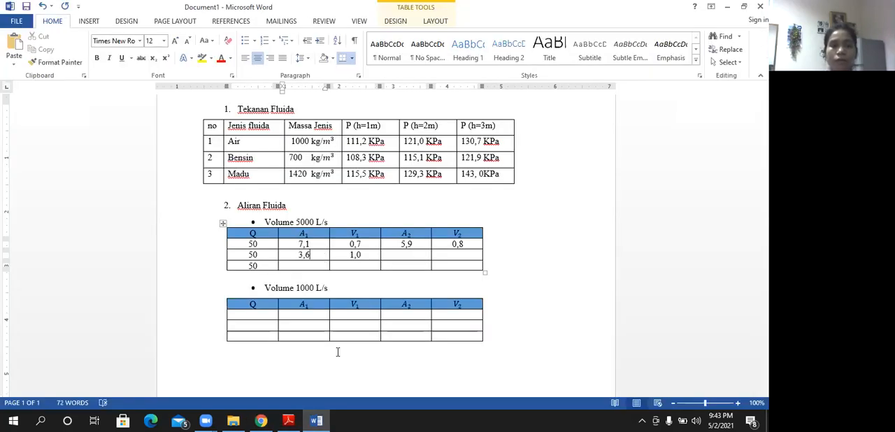
- Move the Kecepatan meter to the pipe's outlet in PhET and record 1,1 for V2 in the second row of Word's 5000 L/s table
left_click(267, 419)
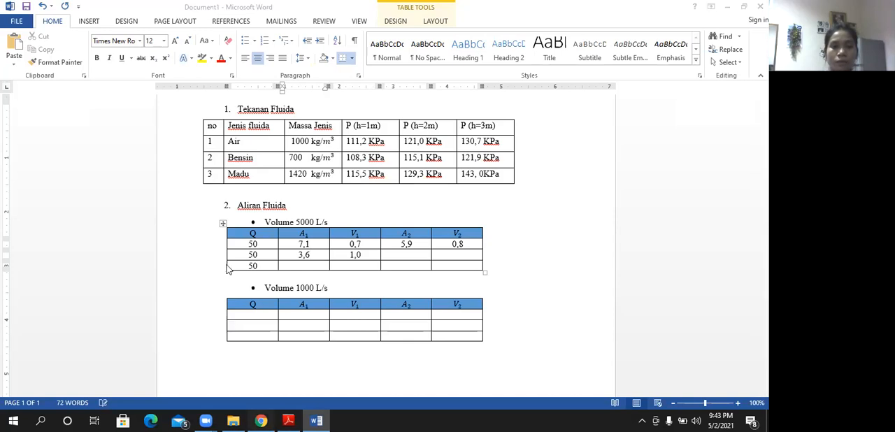
left_click_drag(460, 255, 561, 274)
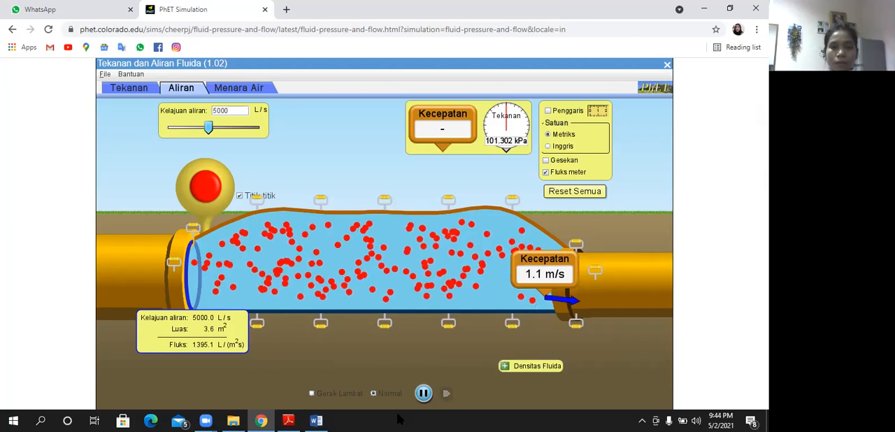
left_click(316, 420)
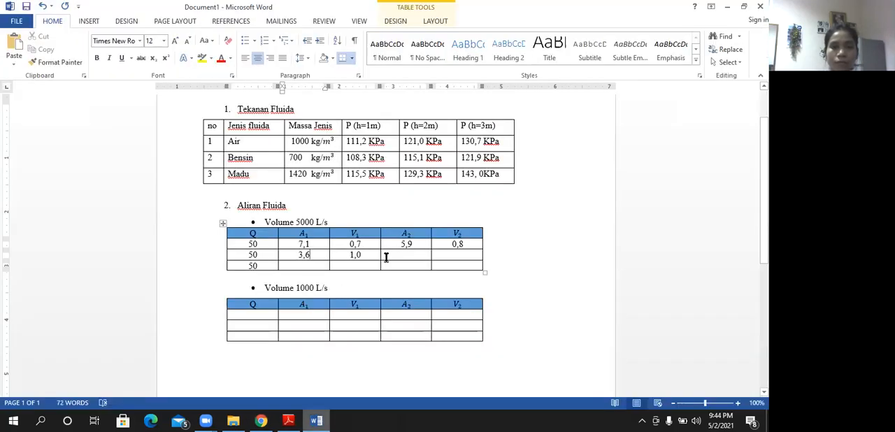
left_click(398, 256)
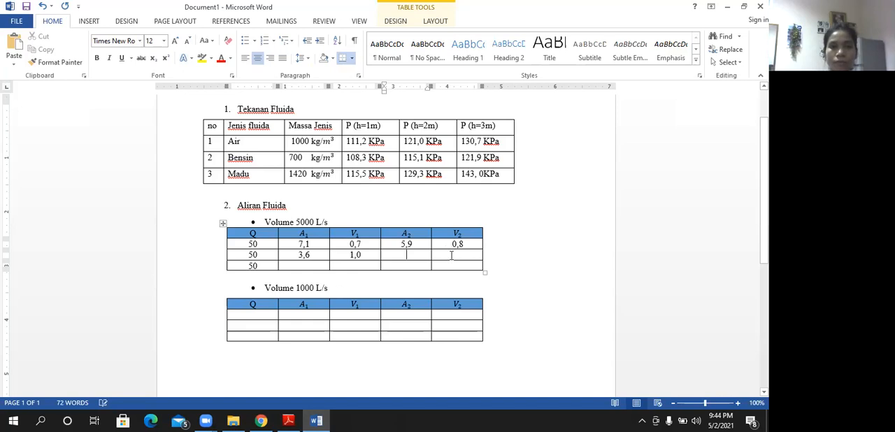
left_click(450, 256)
type("1,11")
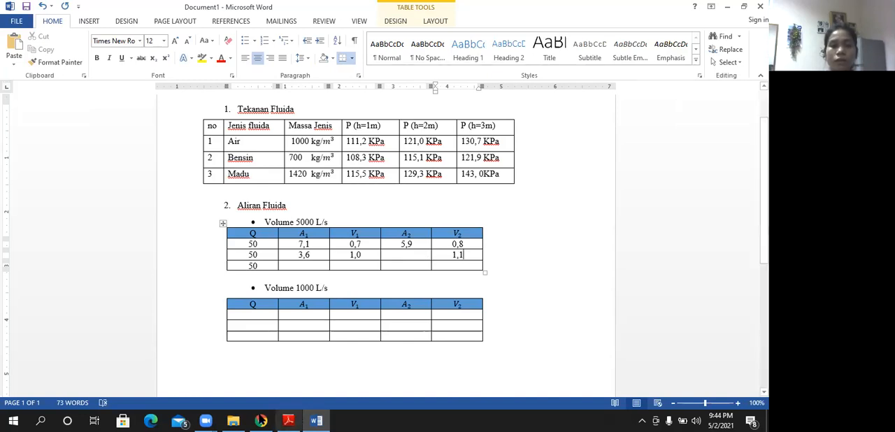
- Move the flux meter to the pipe's outlet in PhET and record 3,5 for A2 in the second row of Word's 5000 L/s table
key("alt+Tab")
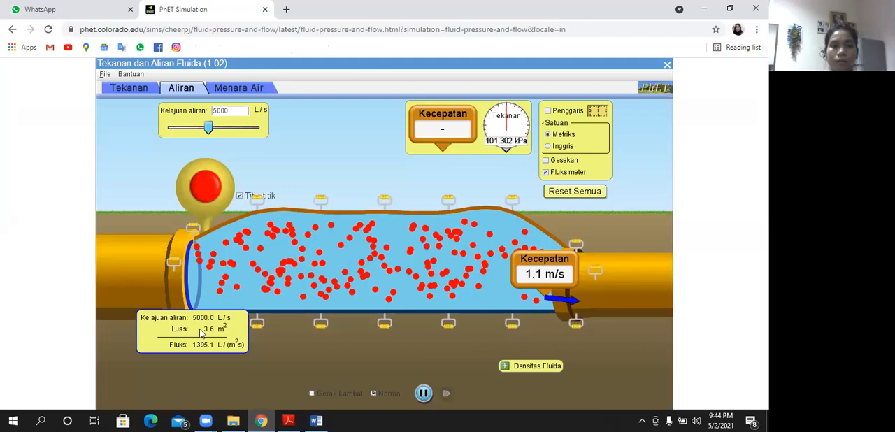
left_click_drag(582, 309, 599, 315)
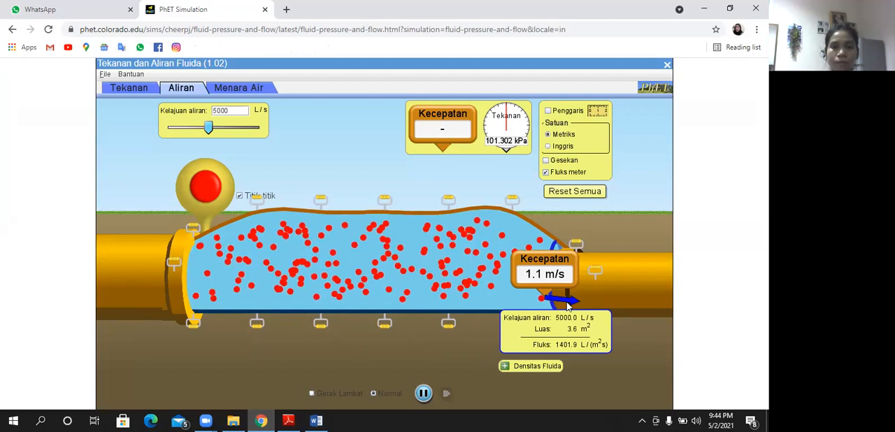
left_click_drag(588, 307, 508, 260)
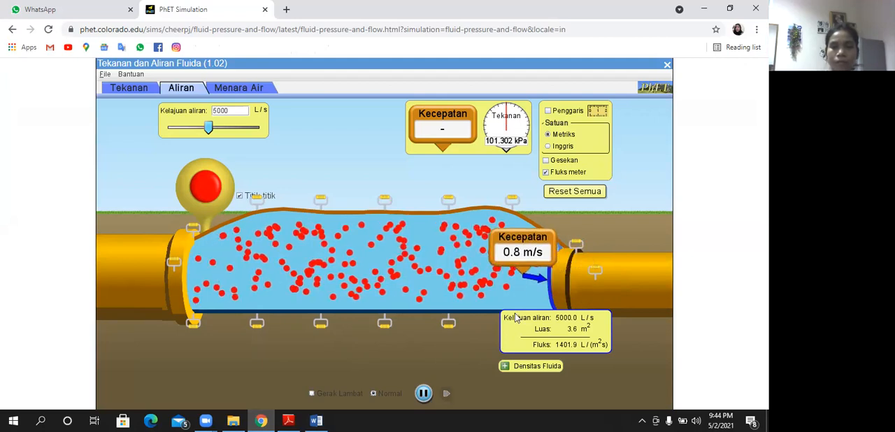
left_click(318, 419)
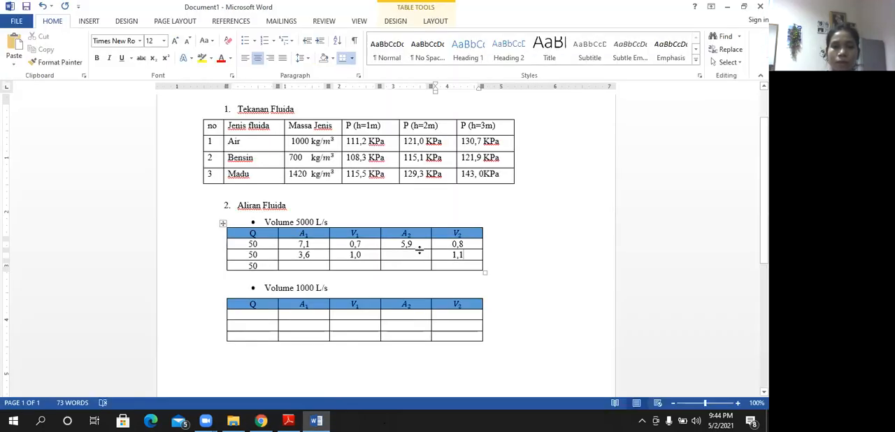
left_click(410, 255)
type("3,")
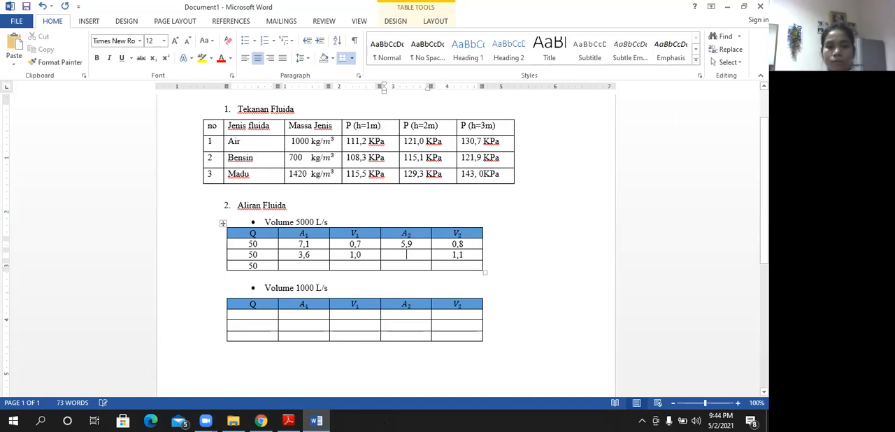
type("5")
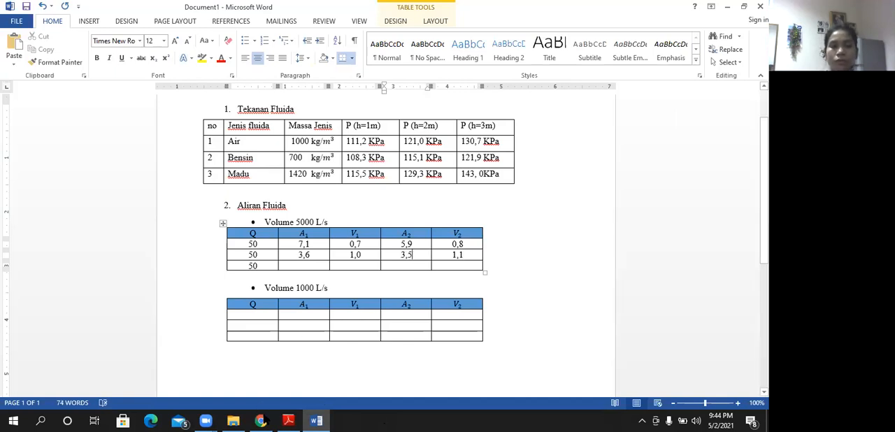
- Narrow the pipe's inlet further in PhET, measure it with the flux meter, and record 1,8 for A1 in the third row of Word's 5000 L/s table
left_click(260, 420)
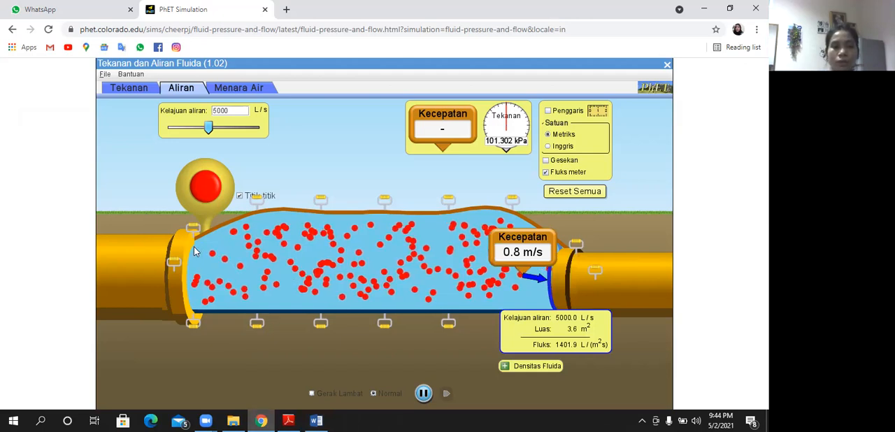
left_click_drag(194, 230, 195, 251)
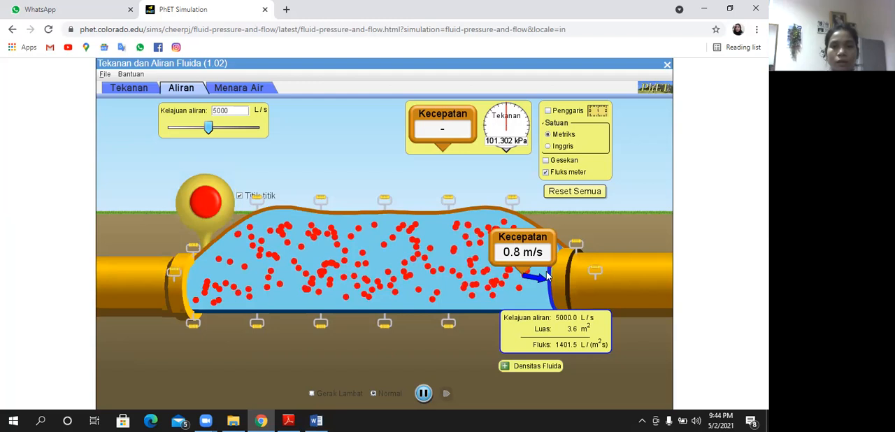
left_click_drag(259, 323, 88, 300)
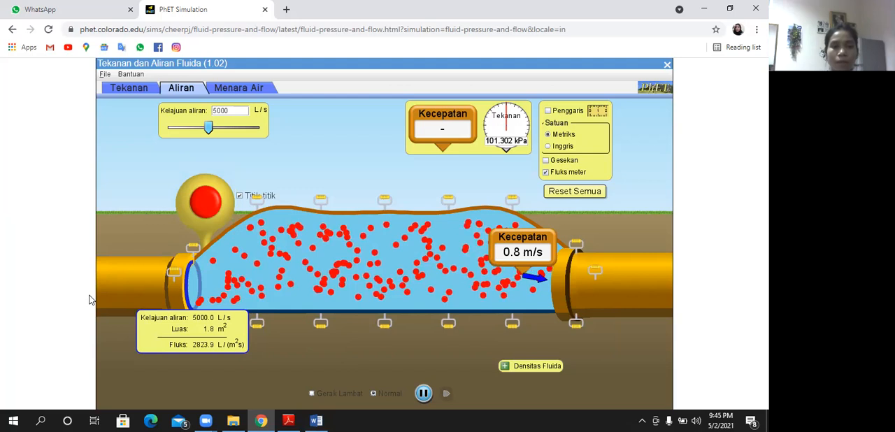
key("alt+Tab")
left_click(309, 265)
type("1,8")
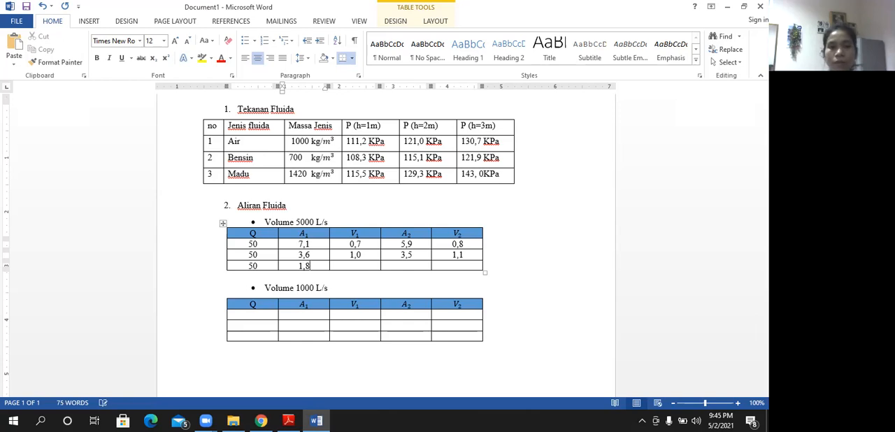
- Move the Kecepatan meter to the pipe's inlet in PhET and record 2,4 without a unit for V1 in the third row of Word's 5000 L/s table
left_click(263, 419)
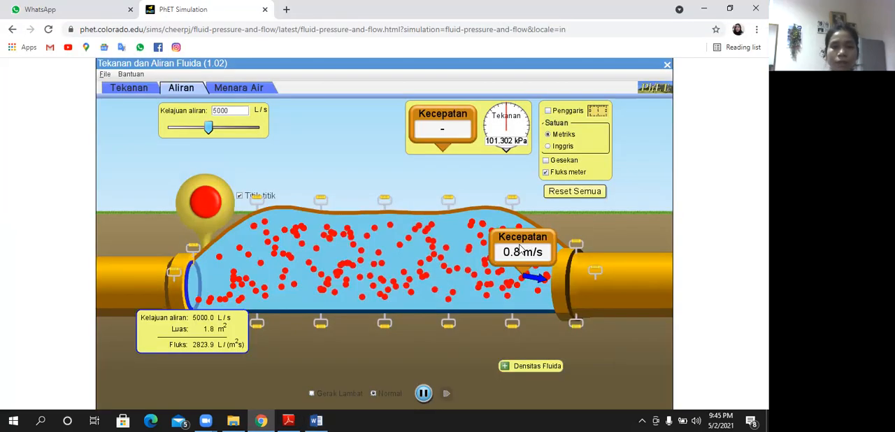
left_click_drag(199, 295, 194, 273)
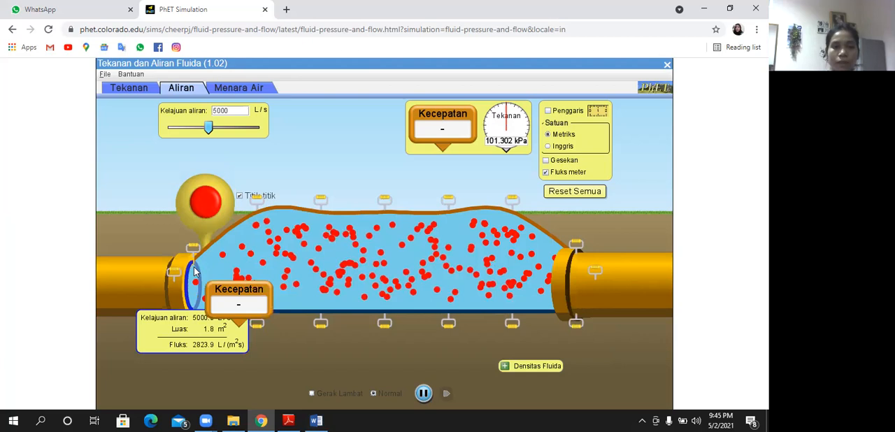
left_click(317, 419)
key("Tab")
type("2,4 m/s")
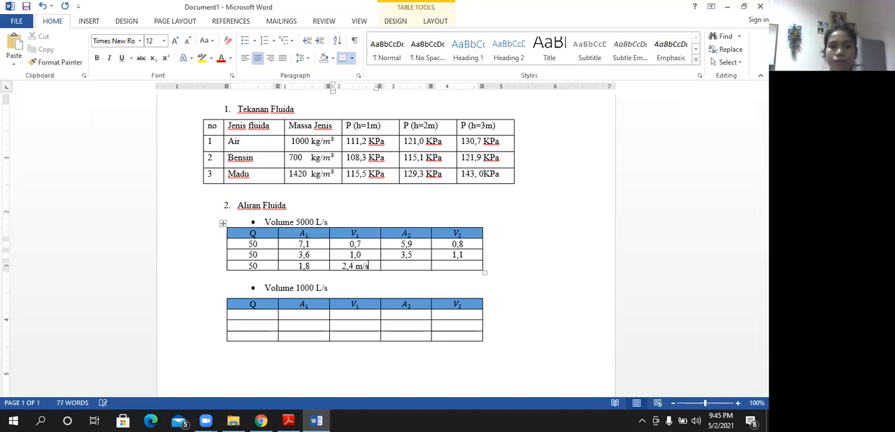
key("BackSpace")
key("BackSpace")
key("BackSpace")
key("BackSpace")
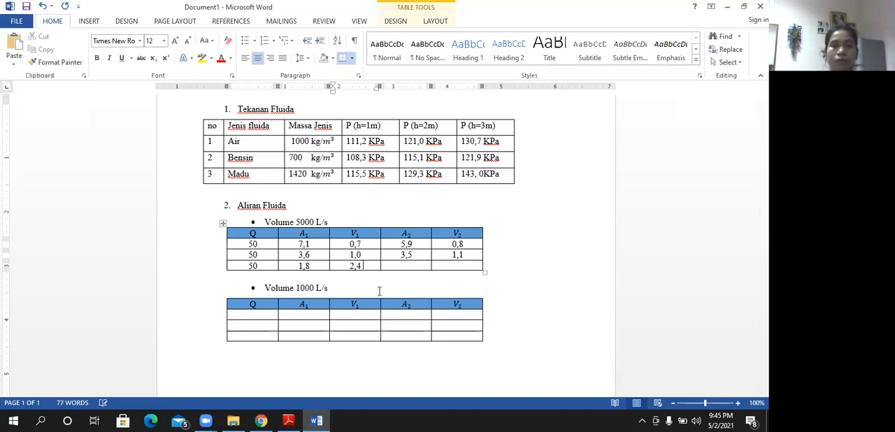
- Switch to PhET and move the Kecepatan meter and the flux meter to the pipe's outlet
left_click(253, 416)
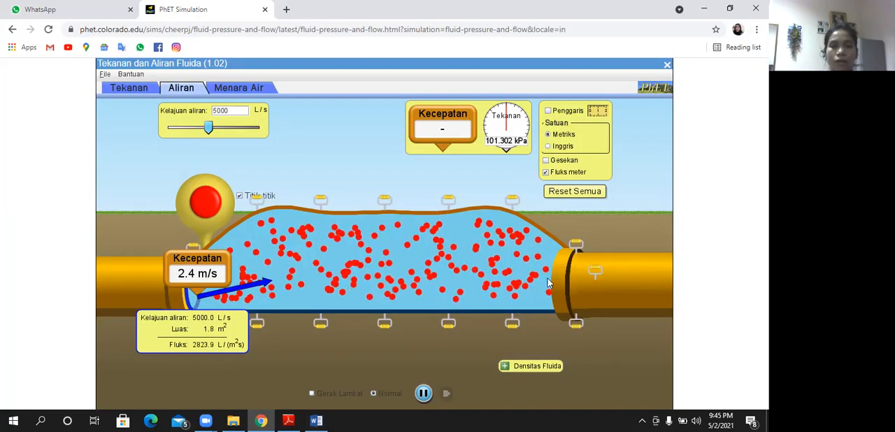
left_click_drag(197, 266, 549, 283)
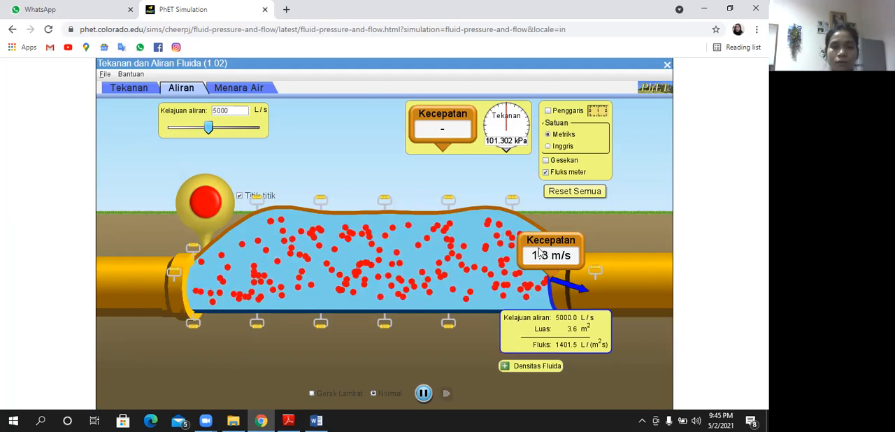
left_click_drag(544, 253, 534, 251)
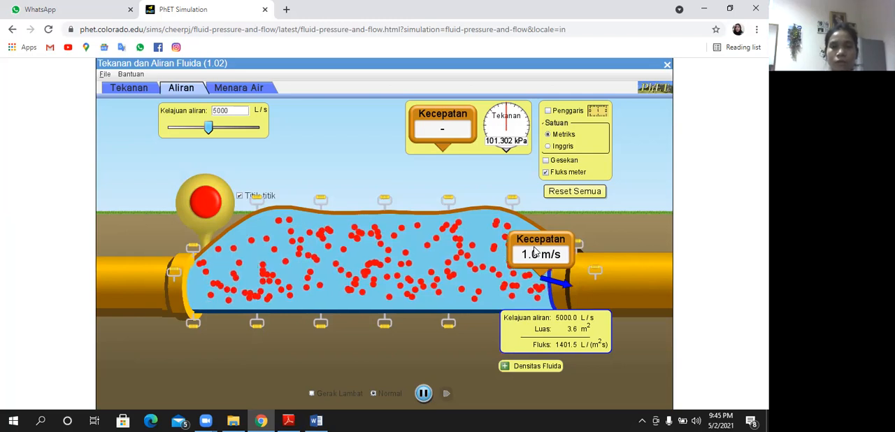
left_click_drag(540, 249, 512, 252)
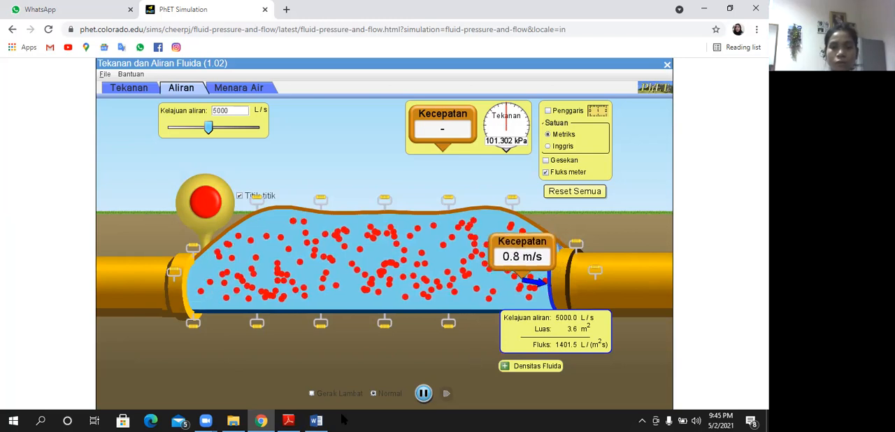
- Switch to Word and record 3,6 for A2 and 0,8 for V2 in the third row of the 5000 L/s table
mouse_move(315, 420)
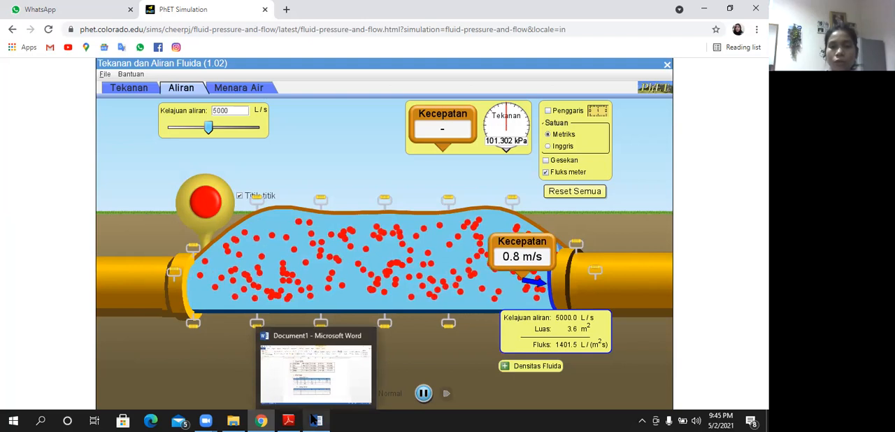
left_click(319, 364)
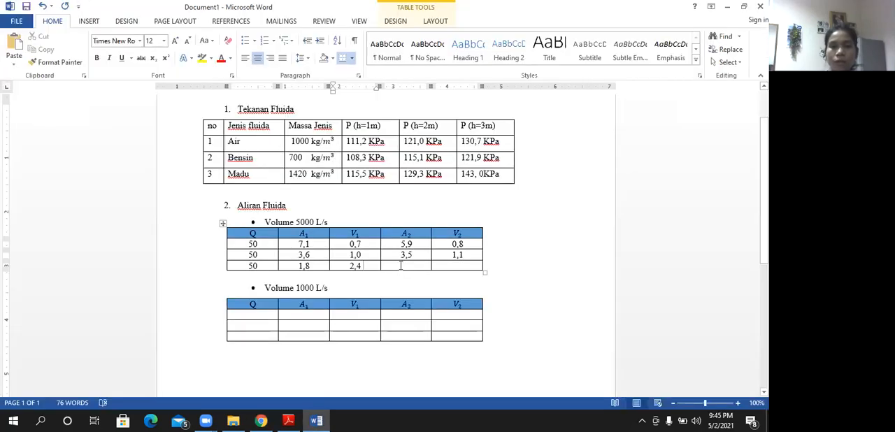
left_click(401, 266)
type("3,6")
key("Tab")
type("0,8")
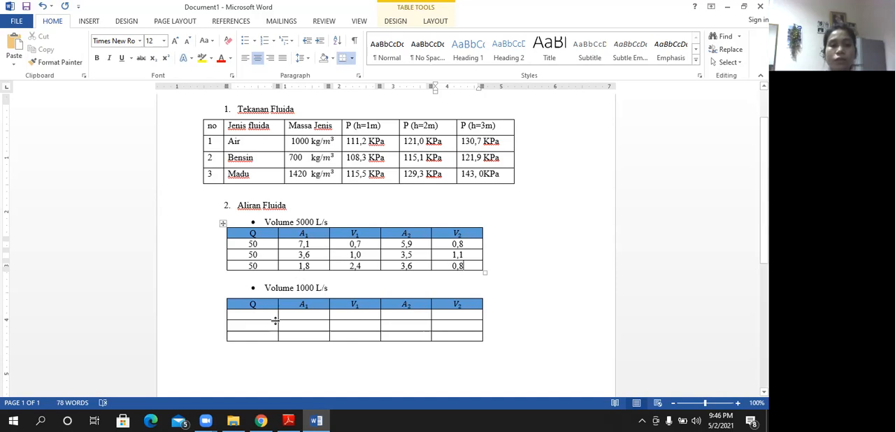
- Switch to PhET, set the flow rate to 1000 L/s, and widen the pipe's inlet and outlet by raising their upper edges
left_click(264, 421)
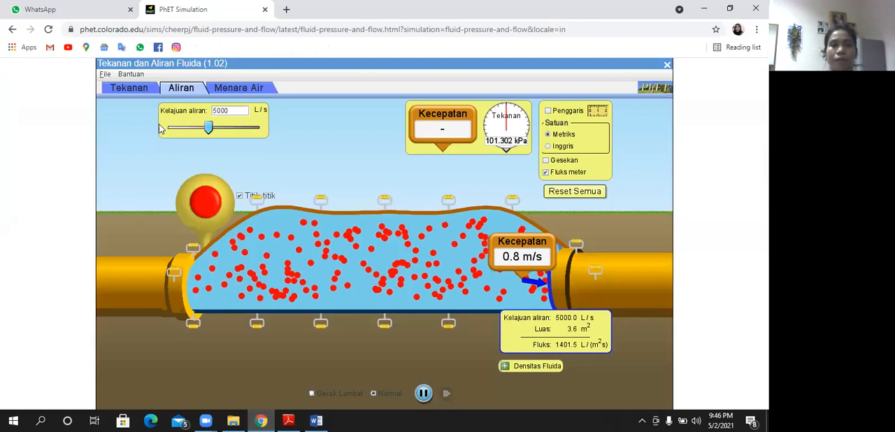
left_click(161, 128)
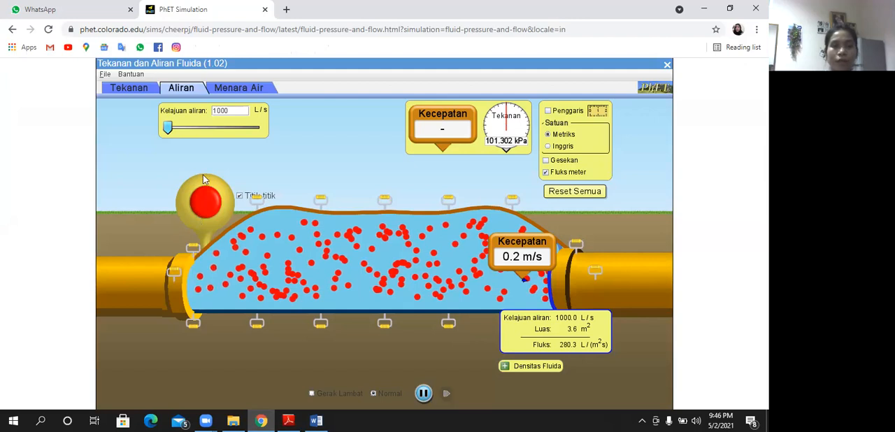
left_click_drag(193, 248, 203, 174)
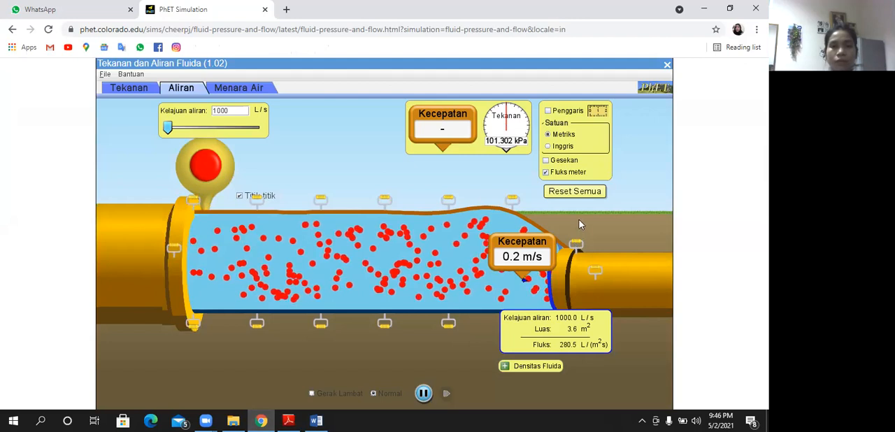
left_click_drag(577, 243, 579, 220)
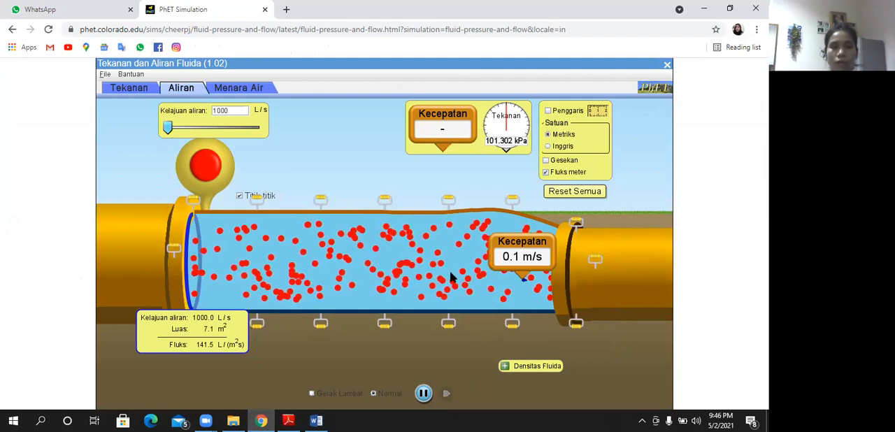
- Place the Kecepatan meter at the pipe's inlet and add a second Kecepatan meter at the outlet
left_click_drag(526, 248, 287, 257)
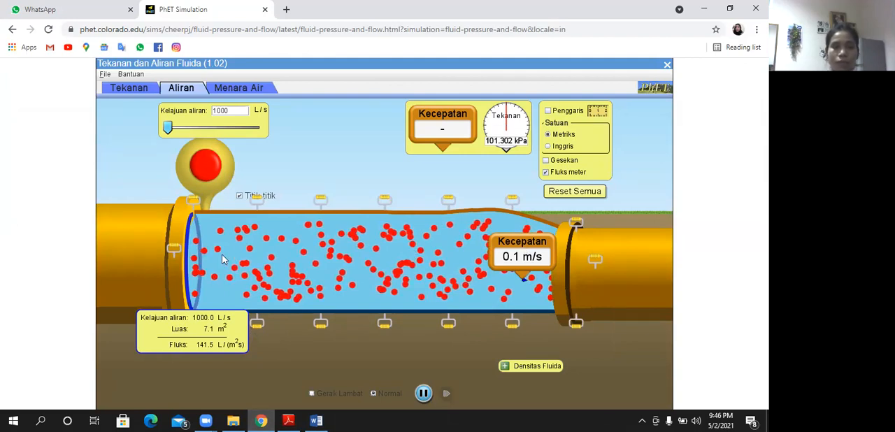
left_click_drag(193, 255, 188, 247)
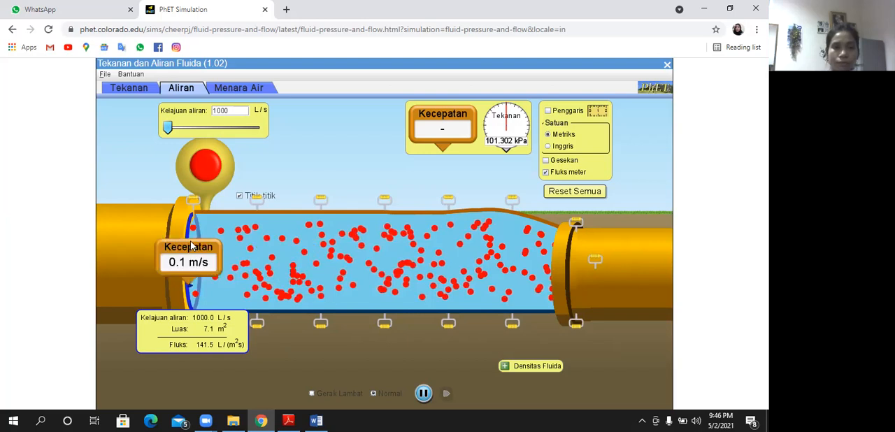
left_click_drag(467, 157, 480, 190)
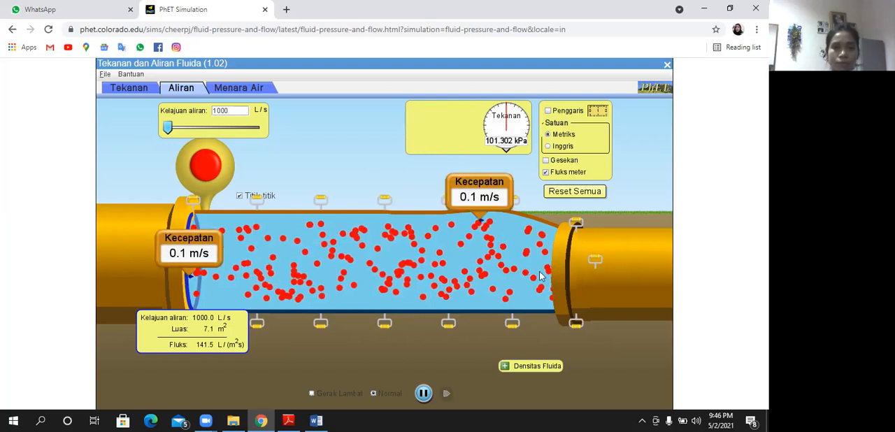
left_click_drag(538, 247, 537, 228)
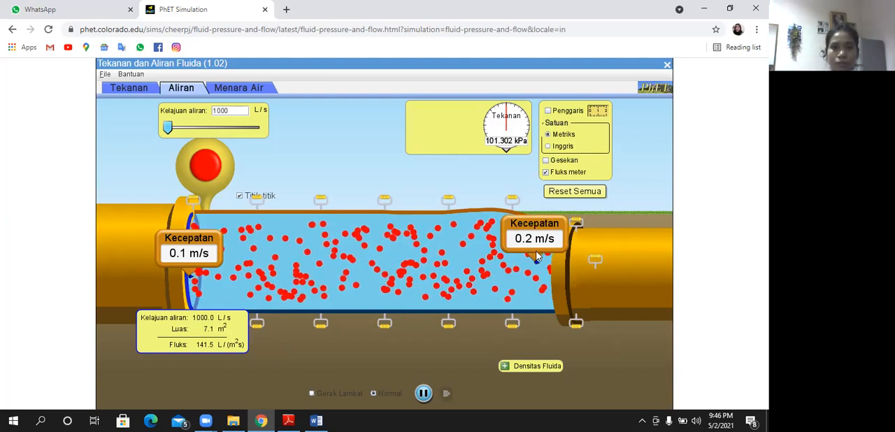
left_click_drag(536, 255, 547, 267)
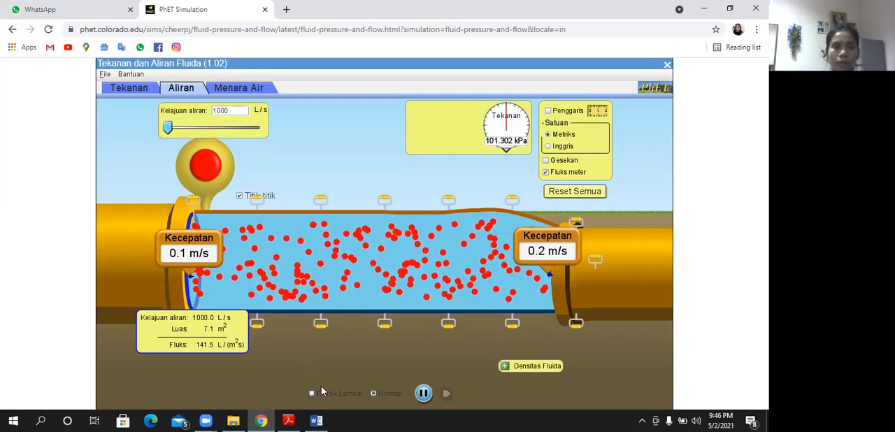
- Switch to Word and fill the Q column of the 1000 L/s table with centred 50 in all three rows
left_click(316, 421)
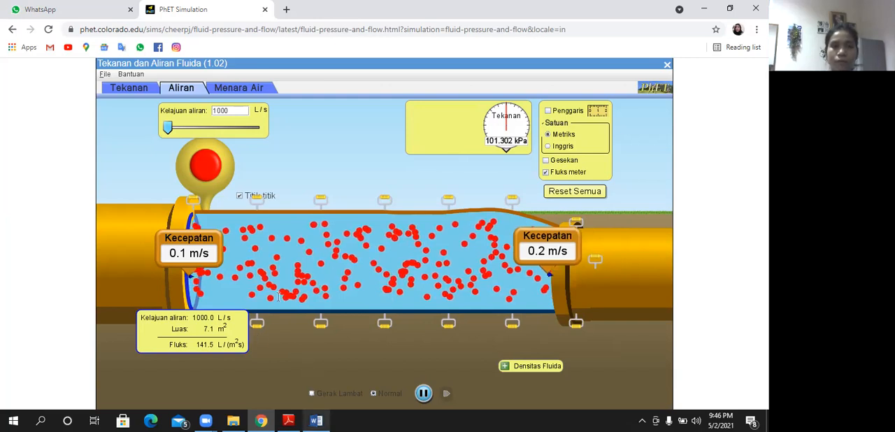
left_click(270, 314)
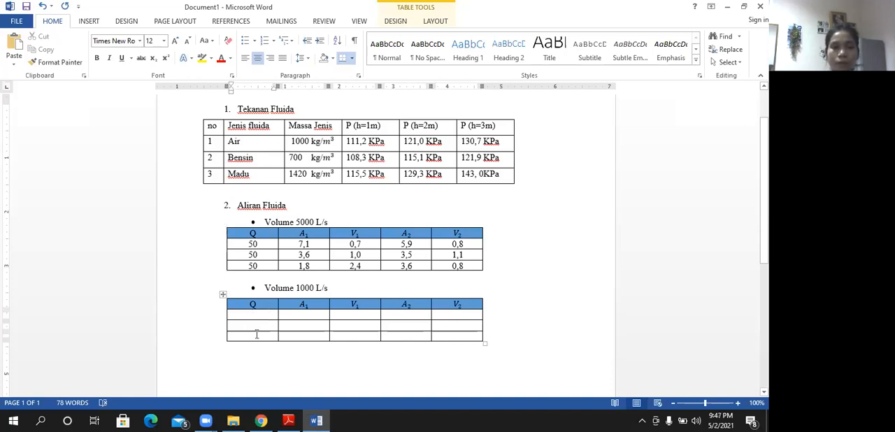
left_click(257, 335, "shift")
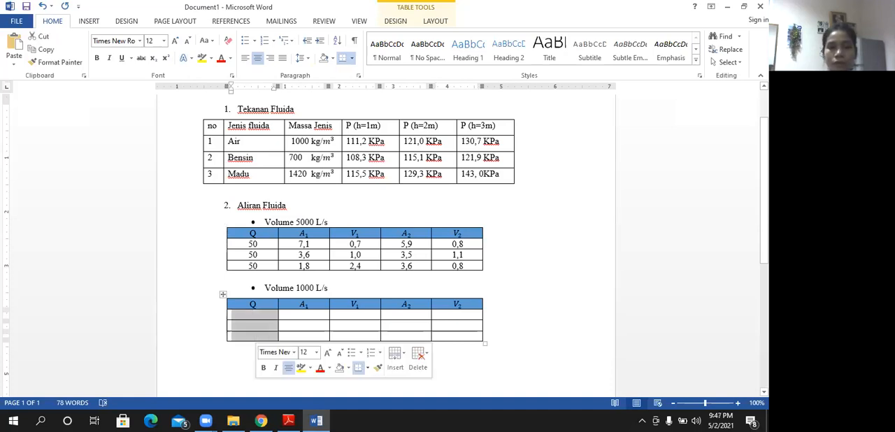
type("50")
left_click_drag(246, 318, 260, 338)
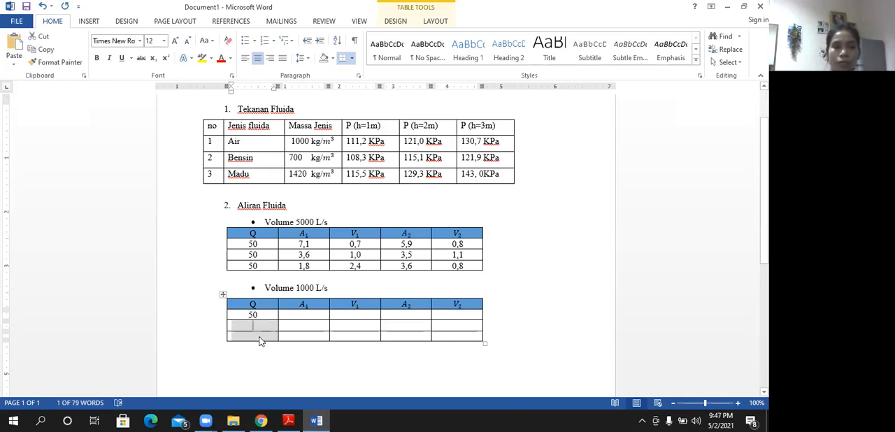
type("50 50")
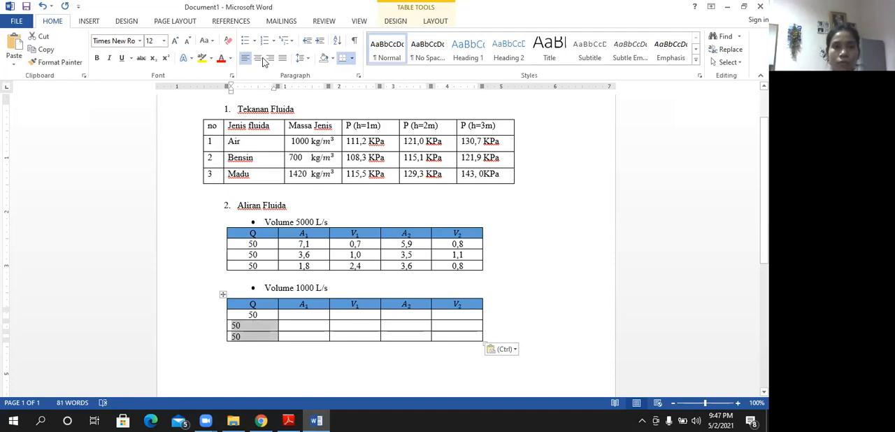
key("ctrl+e")
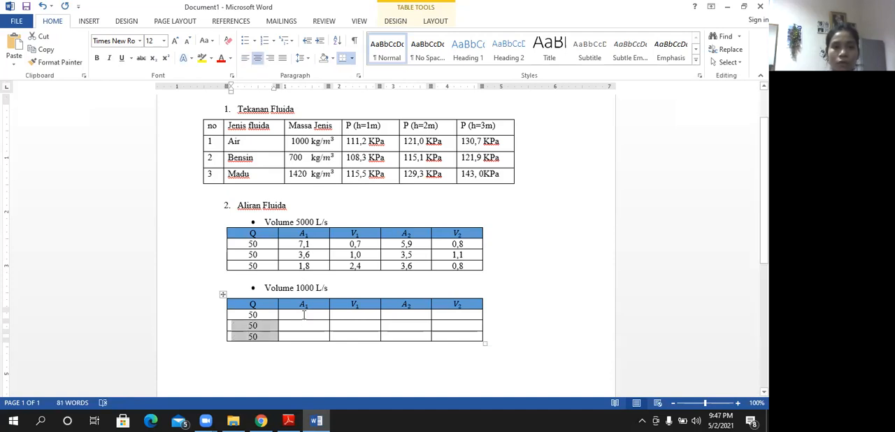
- Record 7,1 for A1 and 0,1 for V1 in the first row of the 1000 L/s table
left_click(303, 315)
type("7,1")
left_click(348, 315)
type("0,1")
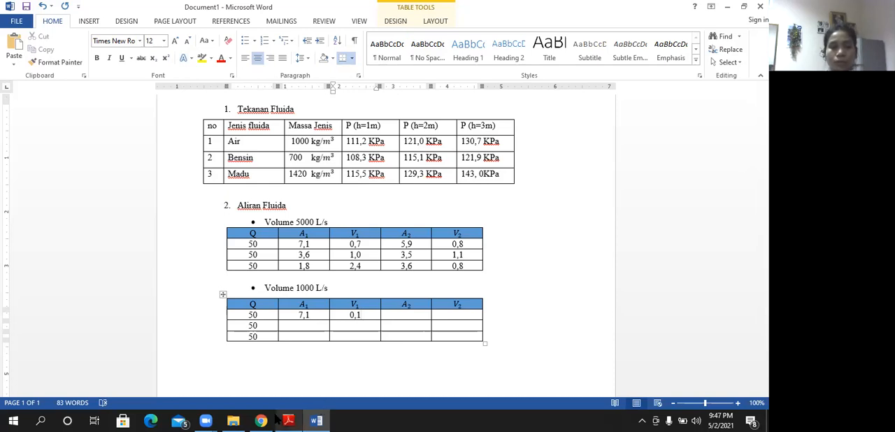
- Move the flux meter to the pipe's outlet in PhET, and record 5,2 for A2 and 0,2 for V2 in the first 1000 L/s row in Word
key("alt+Tab")
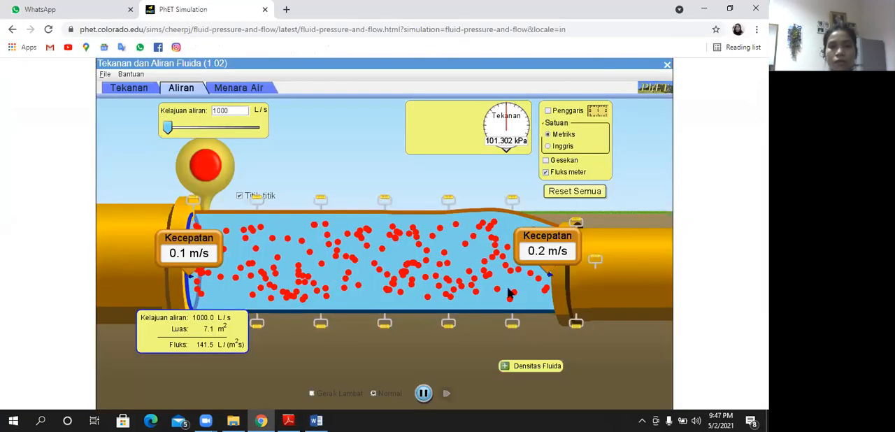
left_click_drag(551, 305, 602, 307)
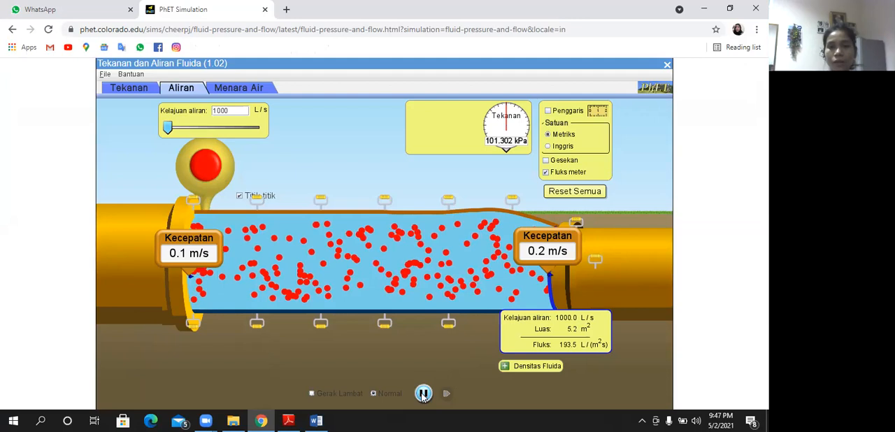
left_click(316, 420)
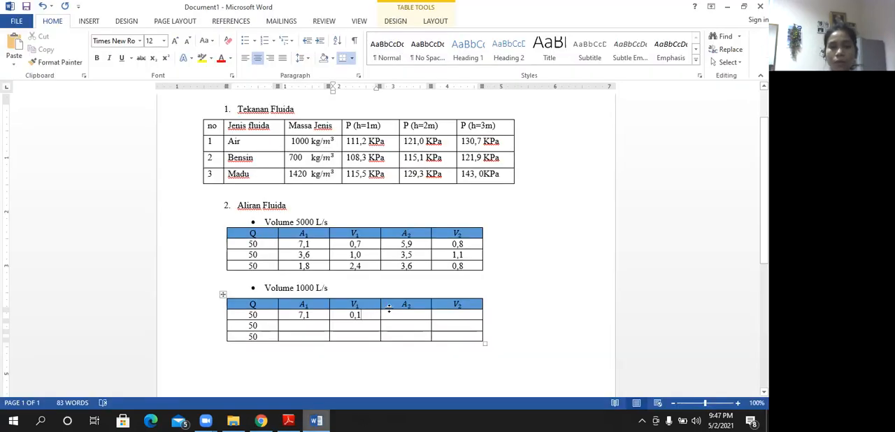
left_click(409, 314)
type("5")
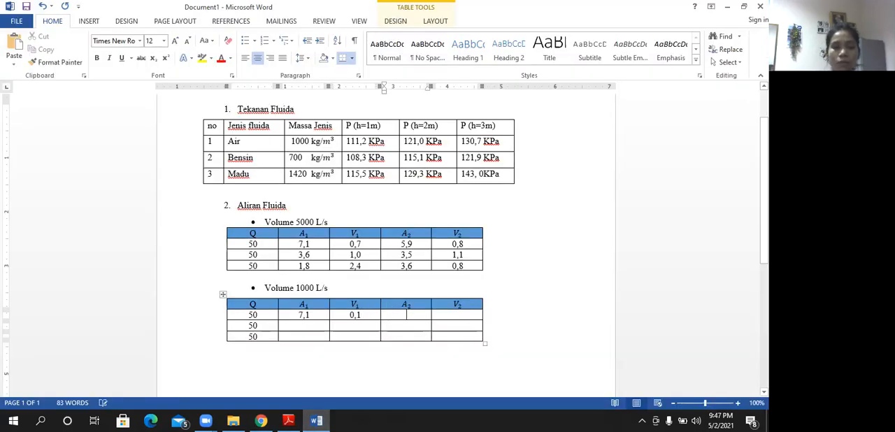
left_click(268, 418)
mouse_move(315, 420)
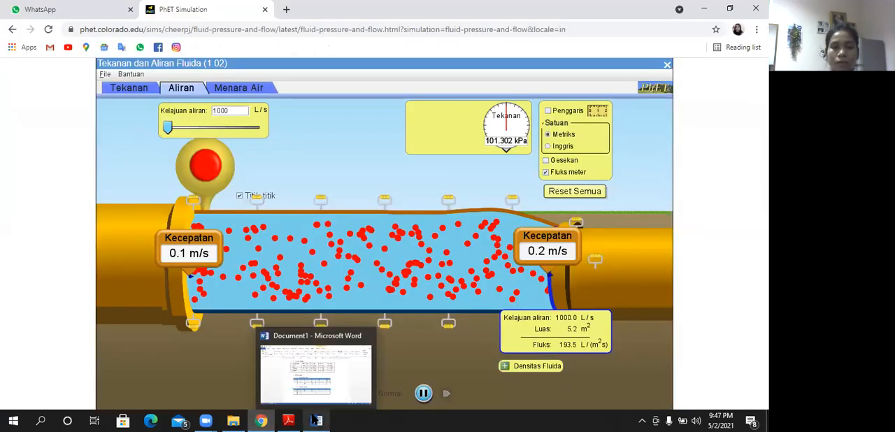
left_click(335, 386)
type(",2")
left_click(453, 313)
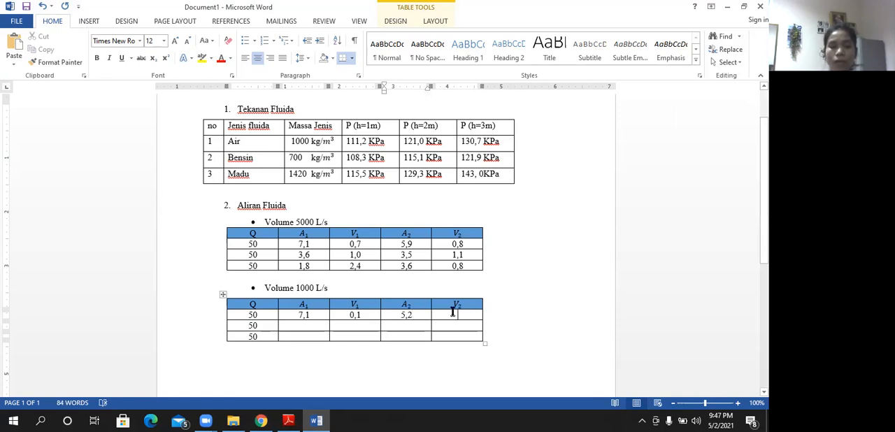
type("0,2")
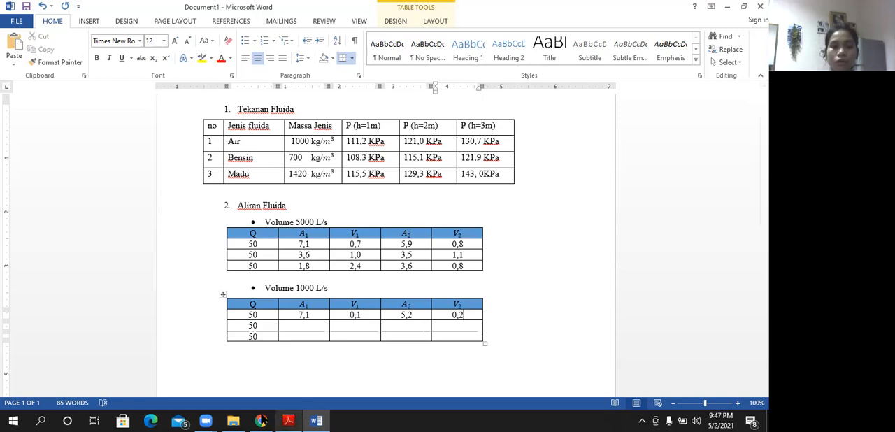
- Switch to PhET, narrow the pipe's inlet and outlet by lowering their upper edges, and move the flux meter to the inlet
left_click(261, 419)
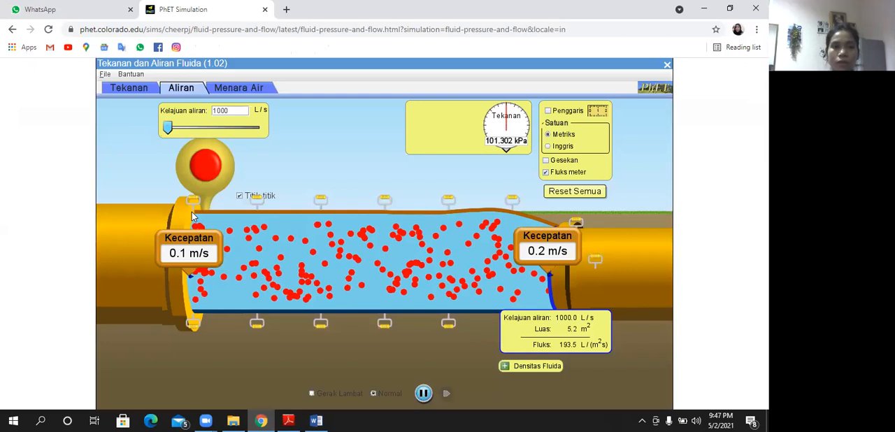
left_click_drag(194, 216, 193, 217)
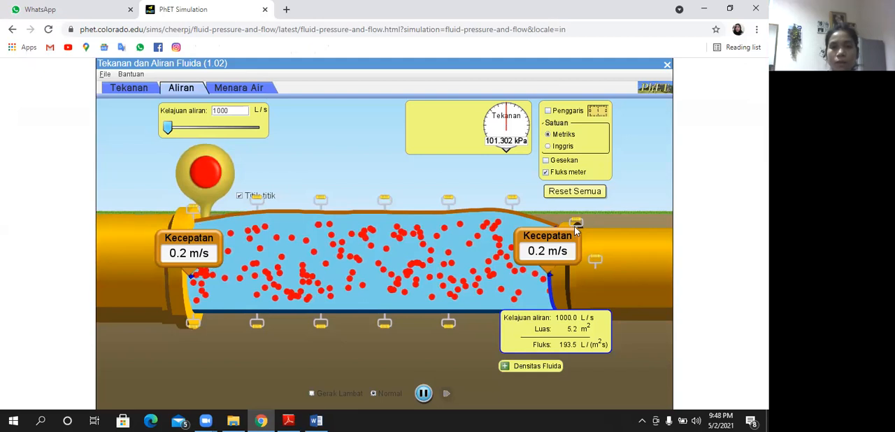
left_click_drag(576, 231, 576, 237)
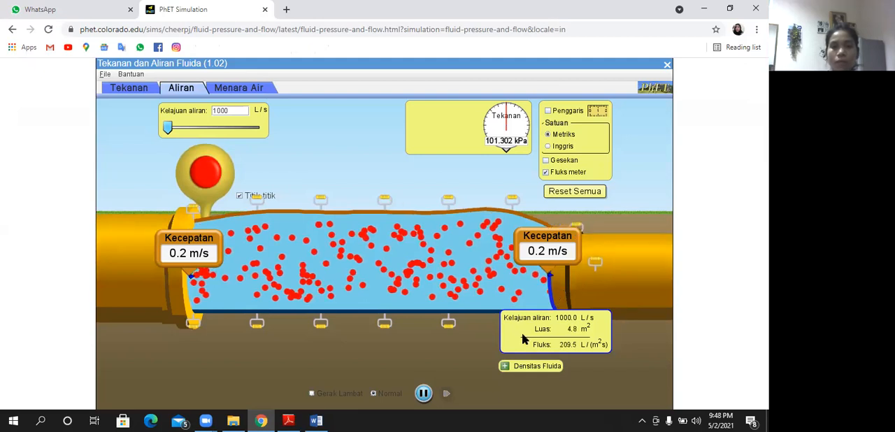
left_click_drag(220, 304, 113, 311)
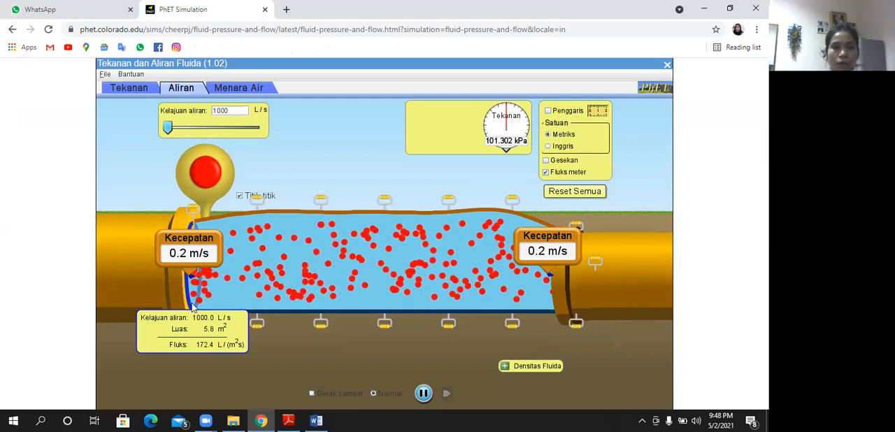
- Switch to Word and record 5,8 for A1 and 0,2 for V1 in the second row of the 1000 L/s table
left_click(316, 420)
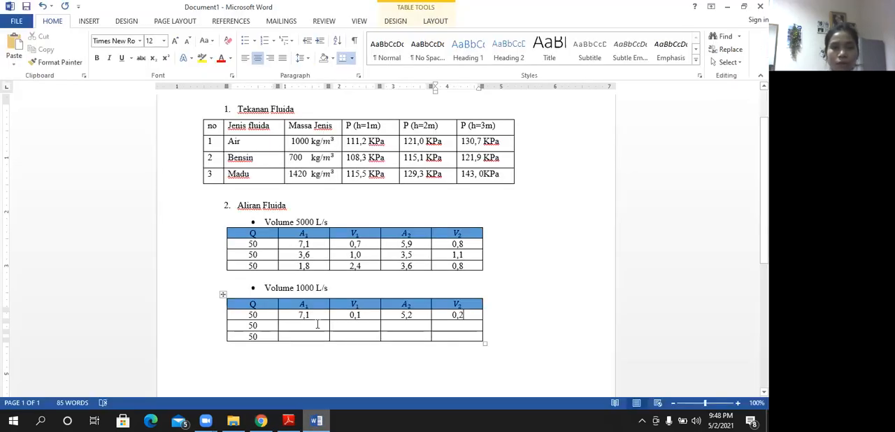
left_click(316, 327)
type("0")
key("BackSpace")
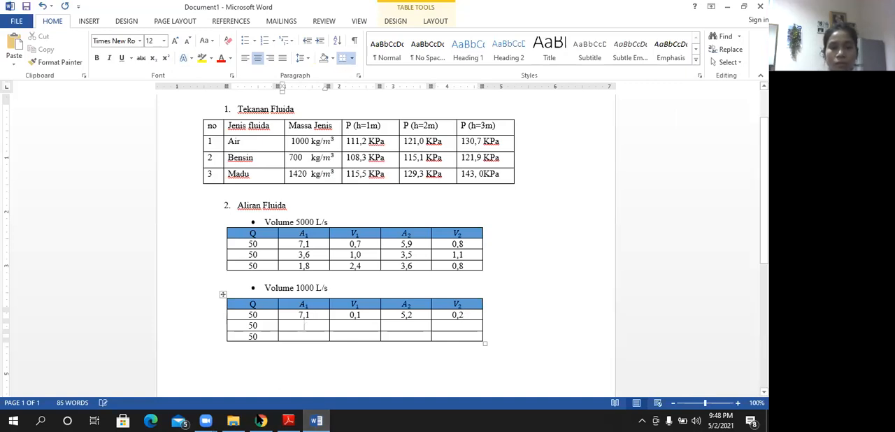
left_click(260, 421)
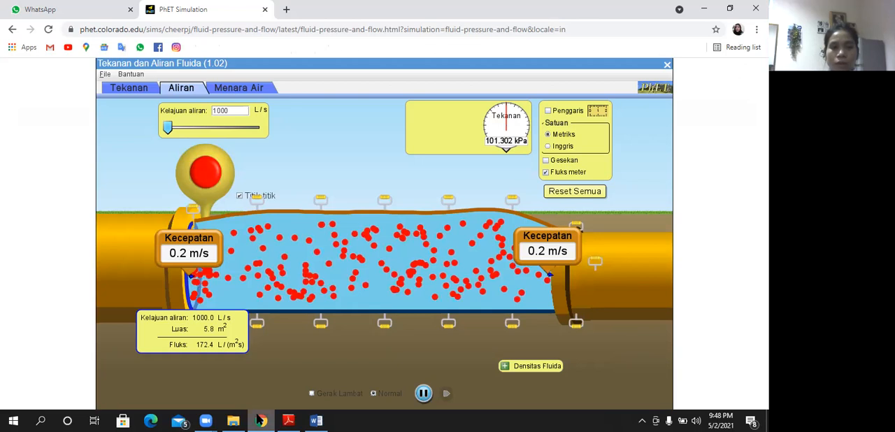
left_click(315, 420)
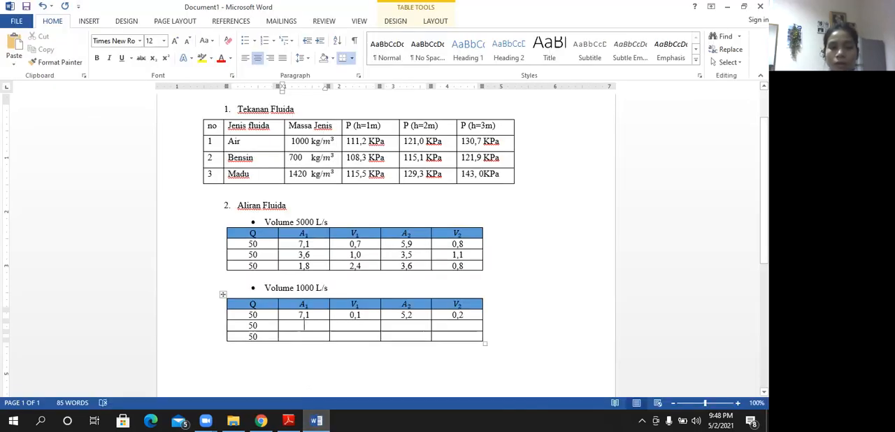
type("5,8")
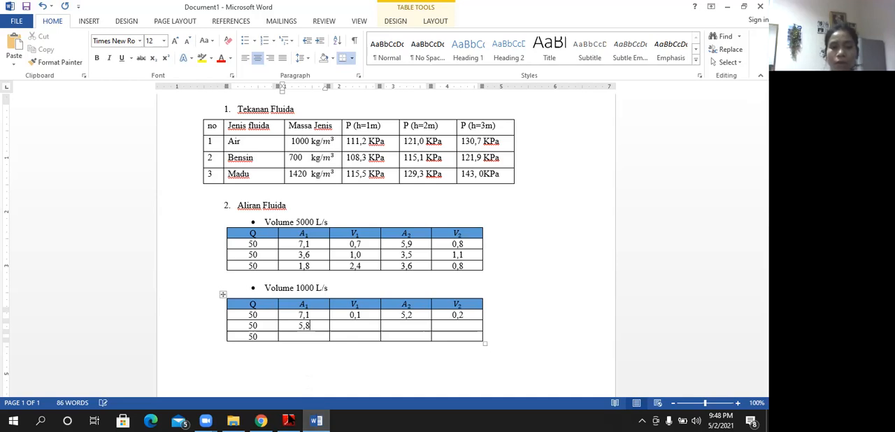
left_click(261, 420)
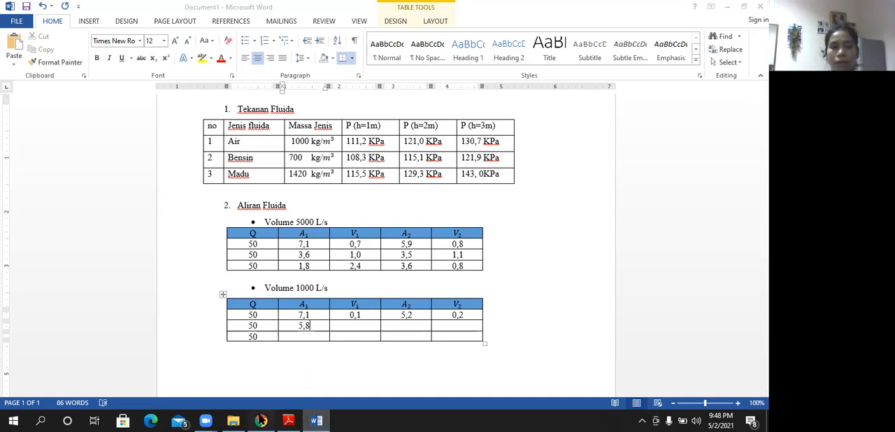
left_click(316, 420)
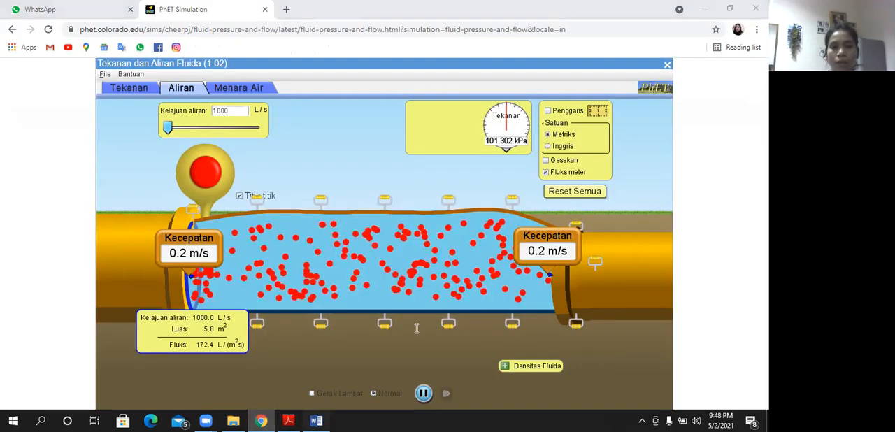
left_click(365, 327)
type("0,2")
- Switch to PhET, move the flux meter to the pipe's outlet, and shift the outlet Kecepatan meter slightly toward the inlet
key("alt+Tab")
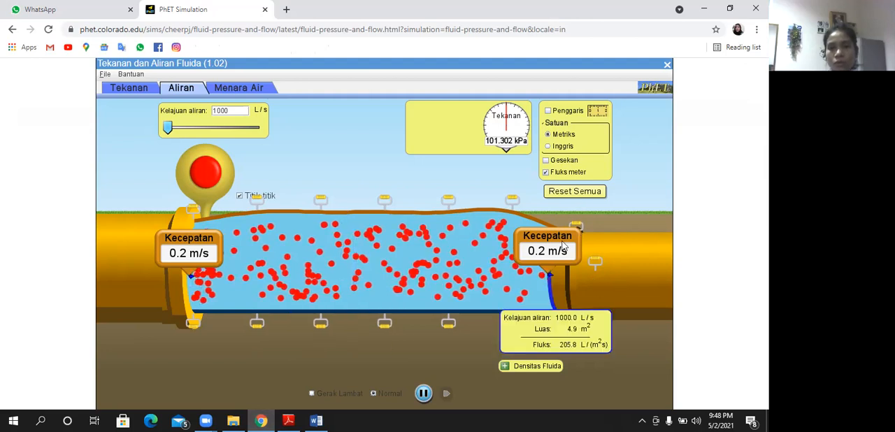
left_click_drag(552, 247, 551, 240)
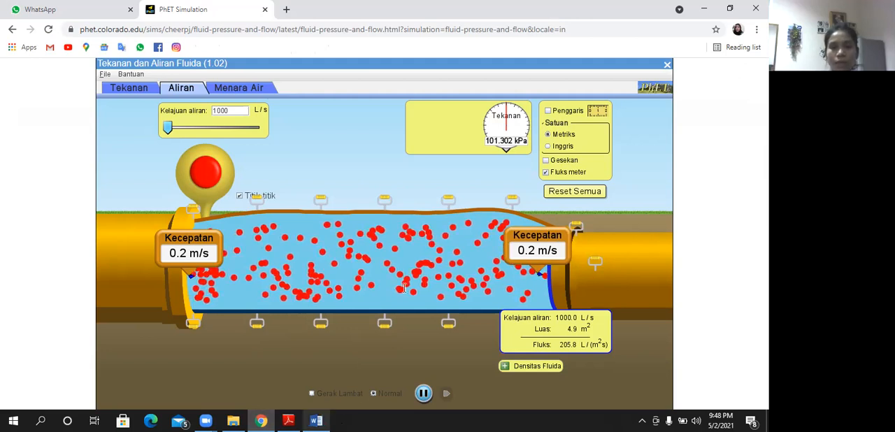
- Switch to Word and record 4,9 for A2 in the second row of the 1000 L/s table
key("alt+Tab")
left_click(394, 326)
type("4,9")
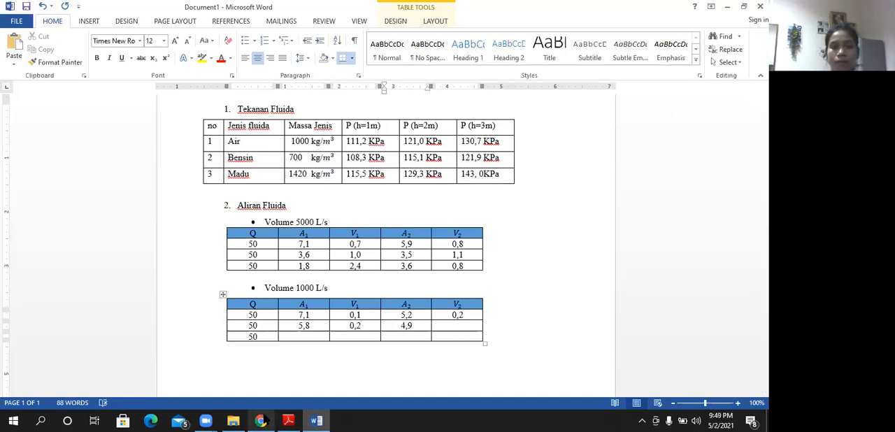
- Switch to PhET, try the Gerak Lambat simulation speed, and restore the Normal speed
left_click(264, 420)
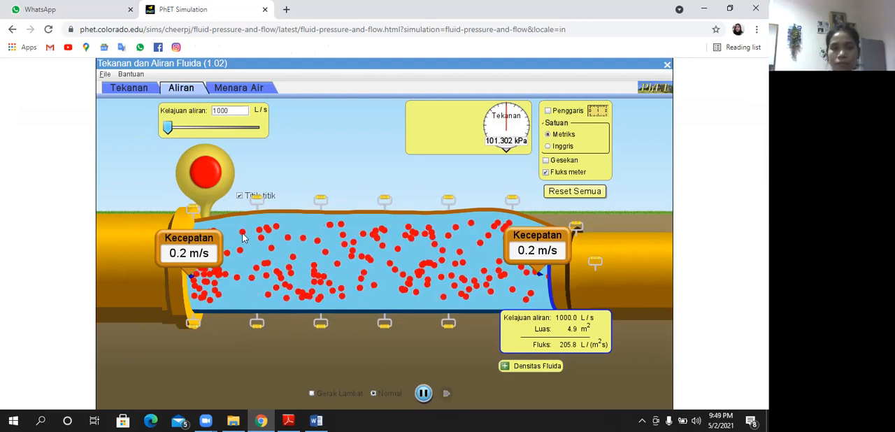
left_click(313, 394)
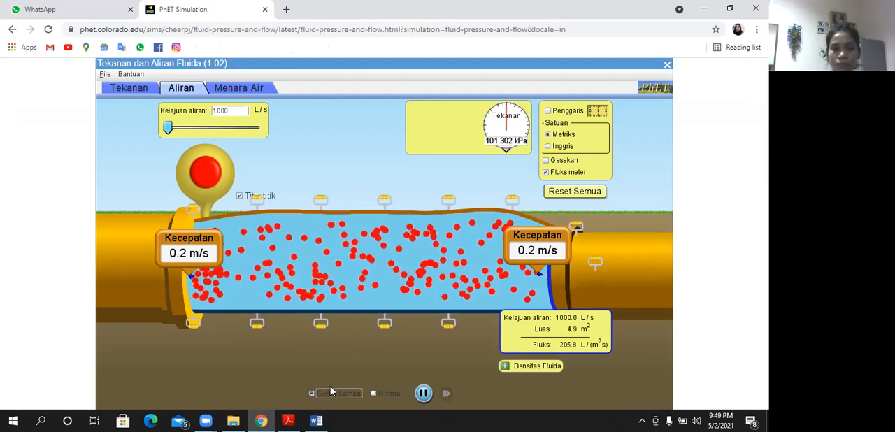
left_click(374, 394)
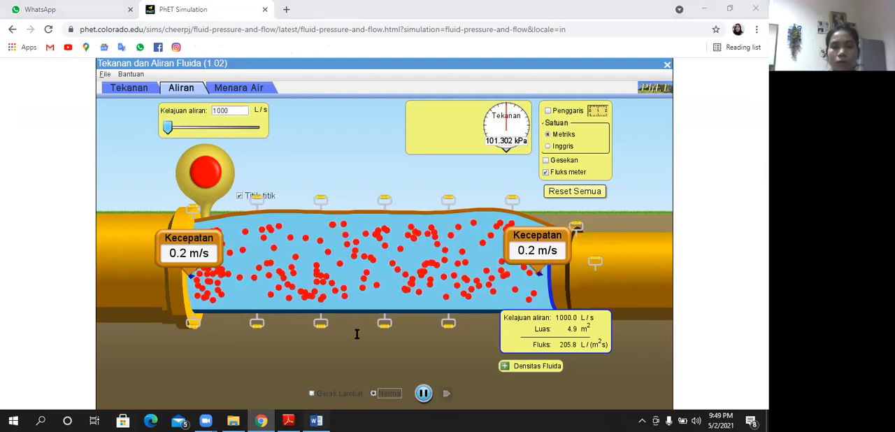
- Switch to Word and record 0,2 for V2 in the second row of the 1000 L/s table
key("alt+Tab")
key("Tab")
type("0,2")
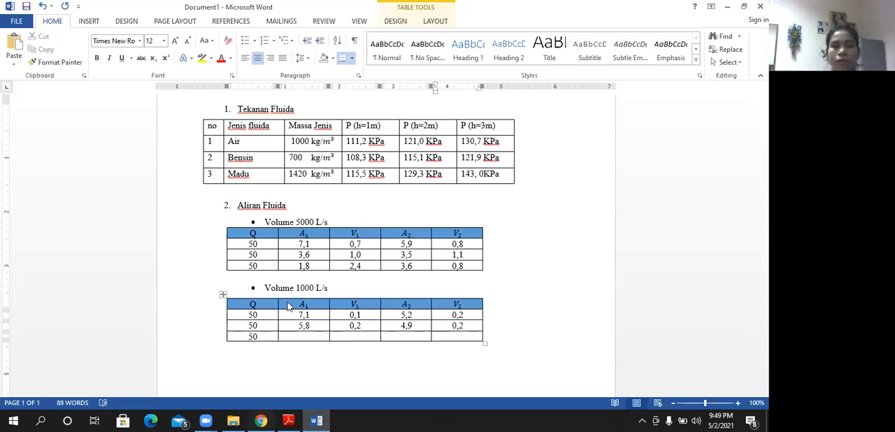
- Switch to PhET, lower the upper edges of the inlet and outlet further, and return the flux meter to the inlet
key("alt+Tab")
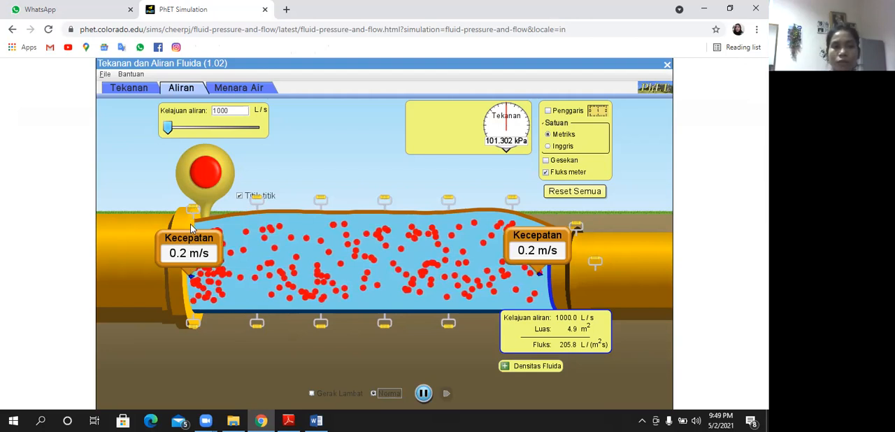
left_click_drag(191, 228, 192, 240)
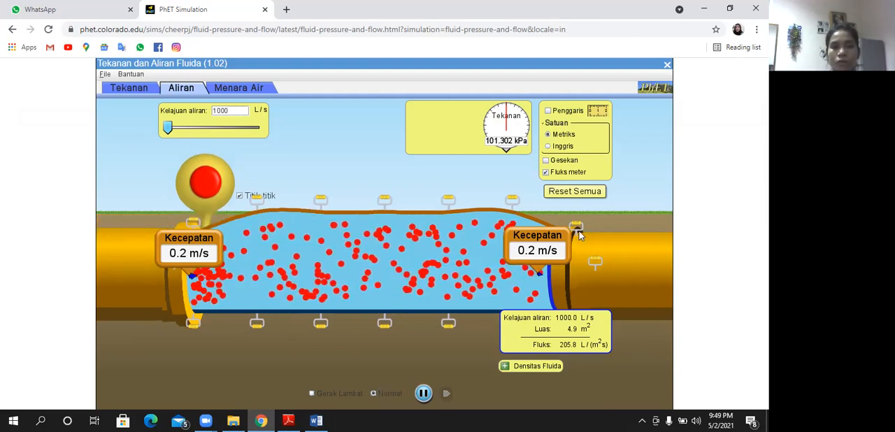
left_click_drag(576, 238, 577, 254)
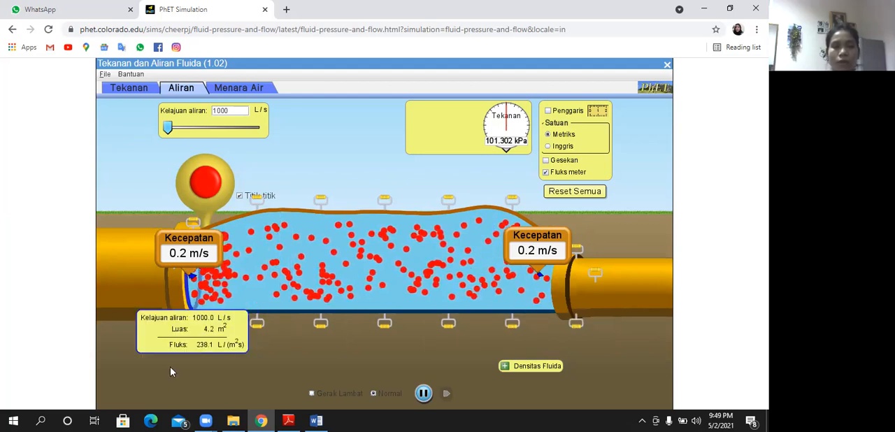
- Switch to Word and record 4,2 for A1 and 0,2 for V1 in the third row of the 1000 L/s table
left_click(316, 420)
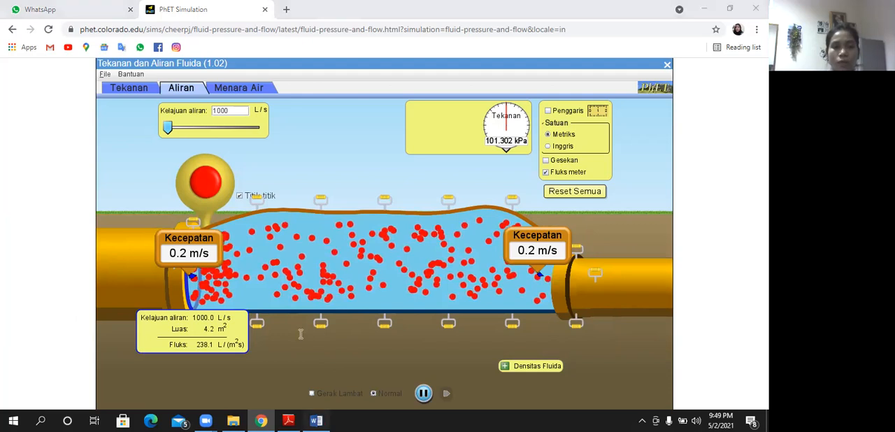
left_click(301, 335)
type("4,2")
left_click(347, 337)
type("0,2")
- Switch to PhET, move the flux meter to the outlet, and record 3,2 for A2 in the third row of Word's 1000 L/s table
left_click(260, 420)
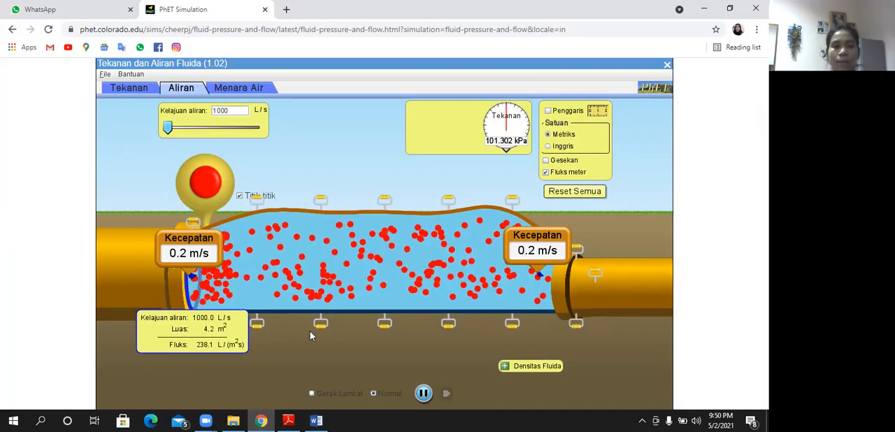
left_click_drag(446, 321, 589, 309)
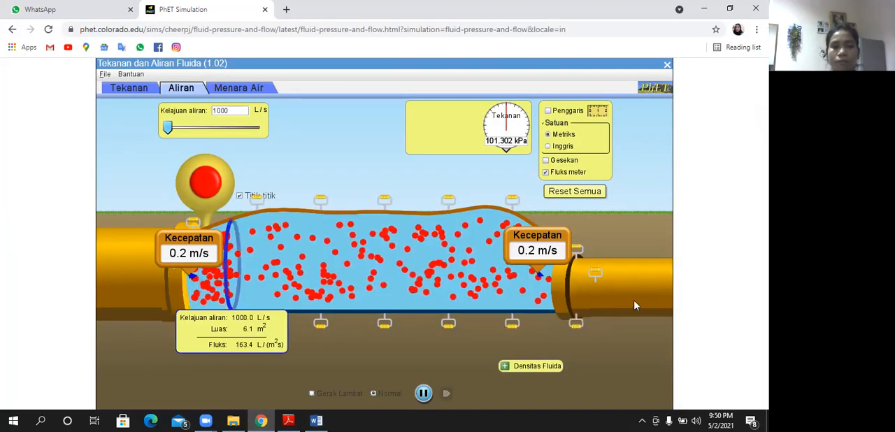
left_click_drag(669, 305, 694, 306)
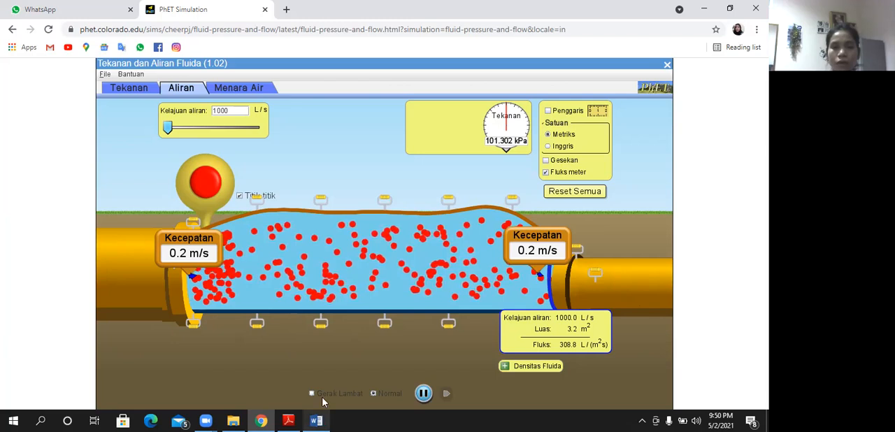
mouse_move(318, 420)
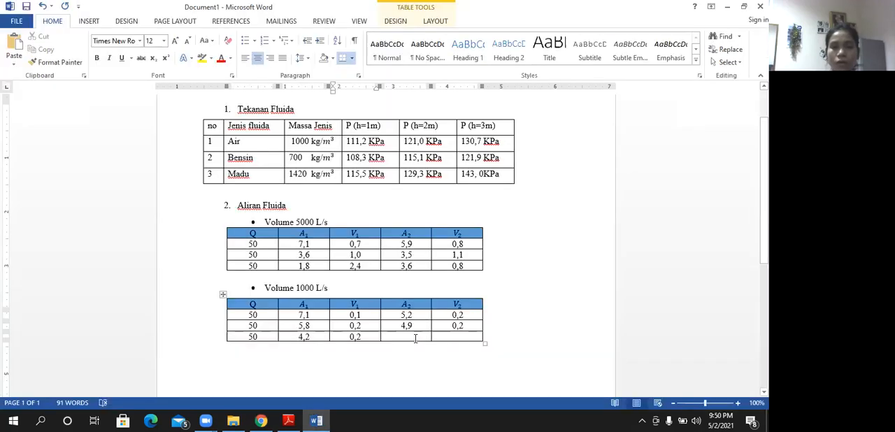
type("3,2")
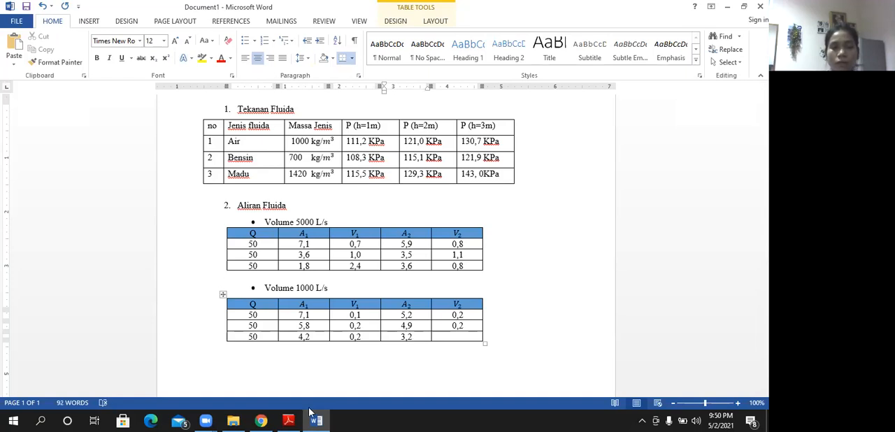
- Switch to PhET and measure the velocity mid-pipe and near the inlet with the speed meter from the outlet
left_click(261, 420)
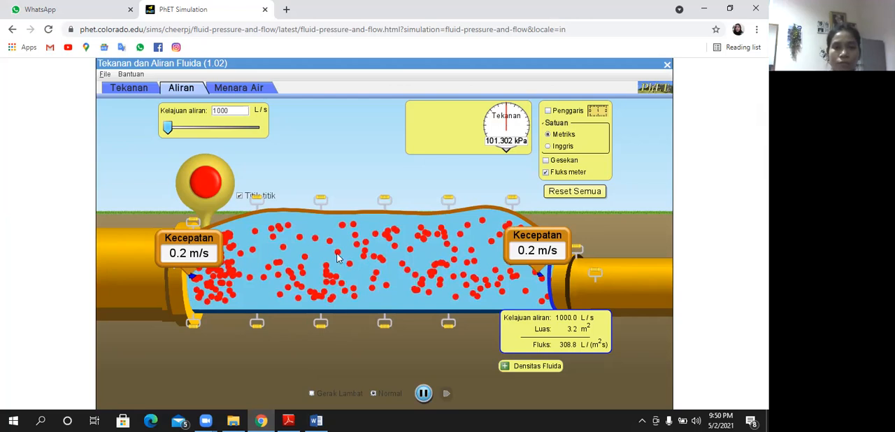
left_click_drag(537, 238, 369, 260)
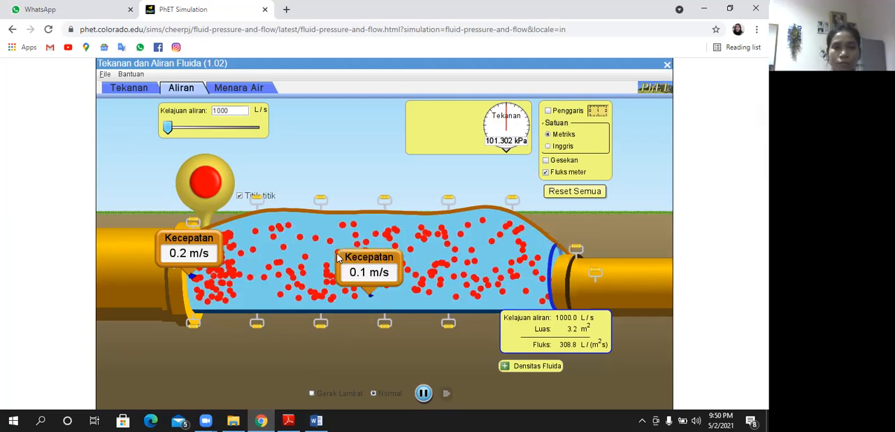
left_click(316, 420)
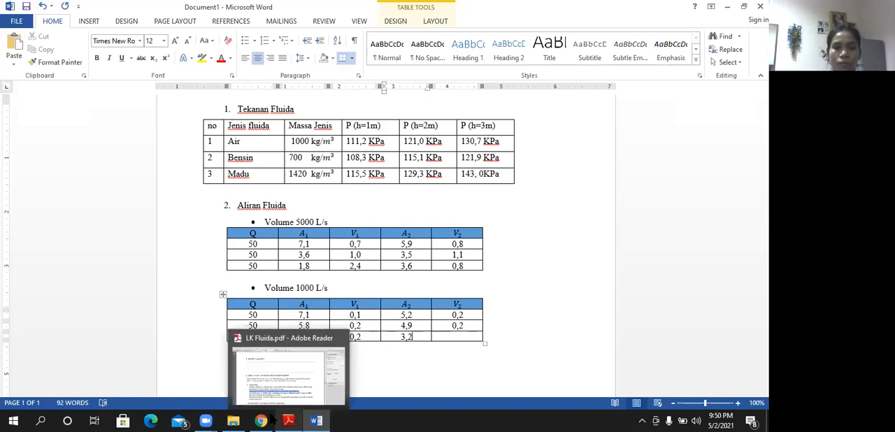
left_click(262, 421)
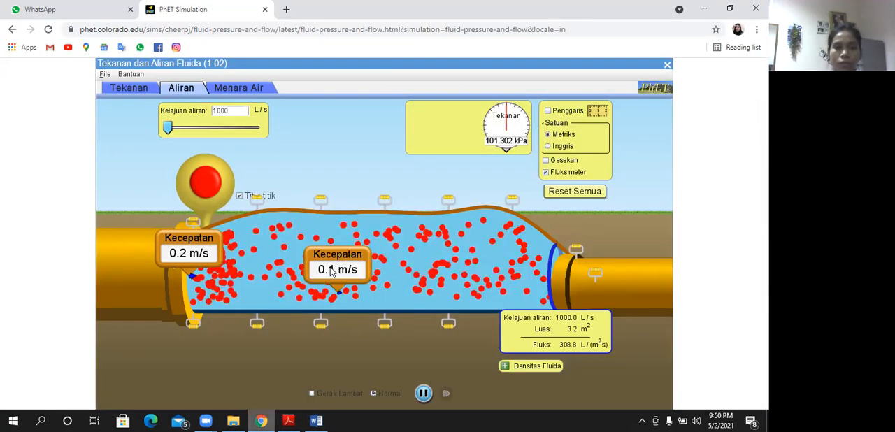
left_click_drag(337, 262, 219, 248)
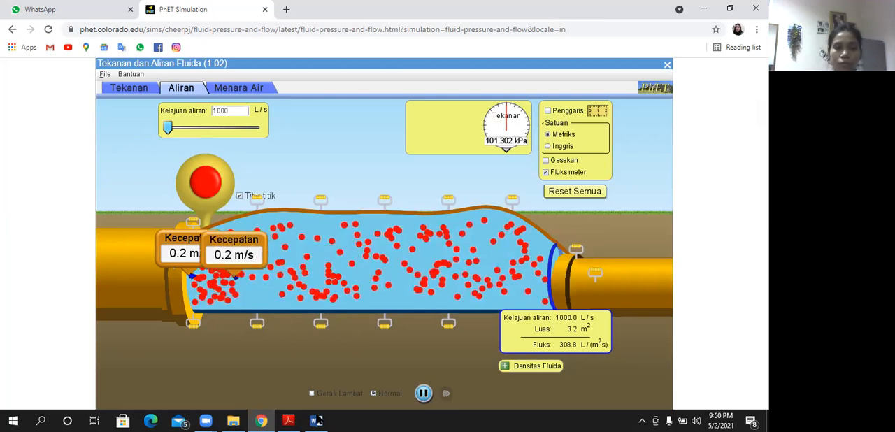
- Switch to Word and record 0,3 for V2 in the third row of the 1000 L/s table
key("alt+Tab")
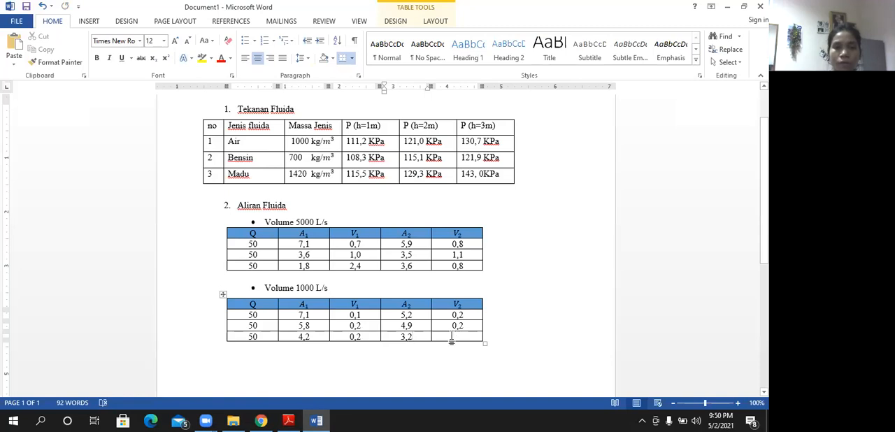
left_click_drag(452, 333, 451, 339)
key("ctrl+z")
left_click(462, 337)
type("0,3")
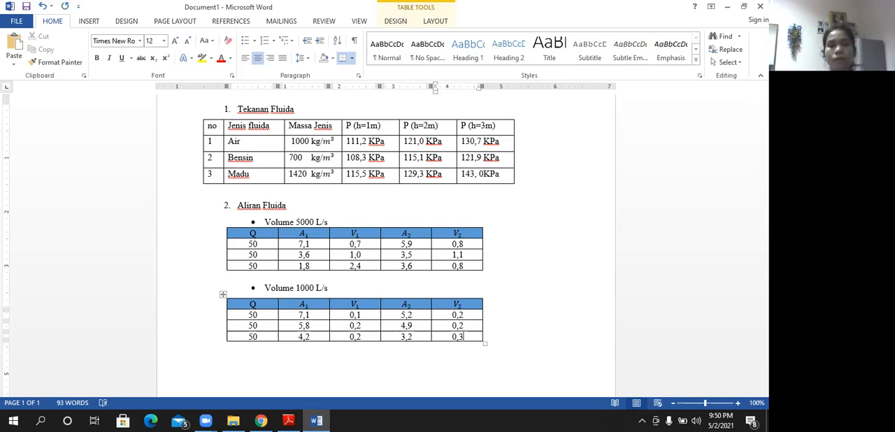